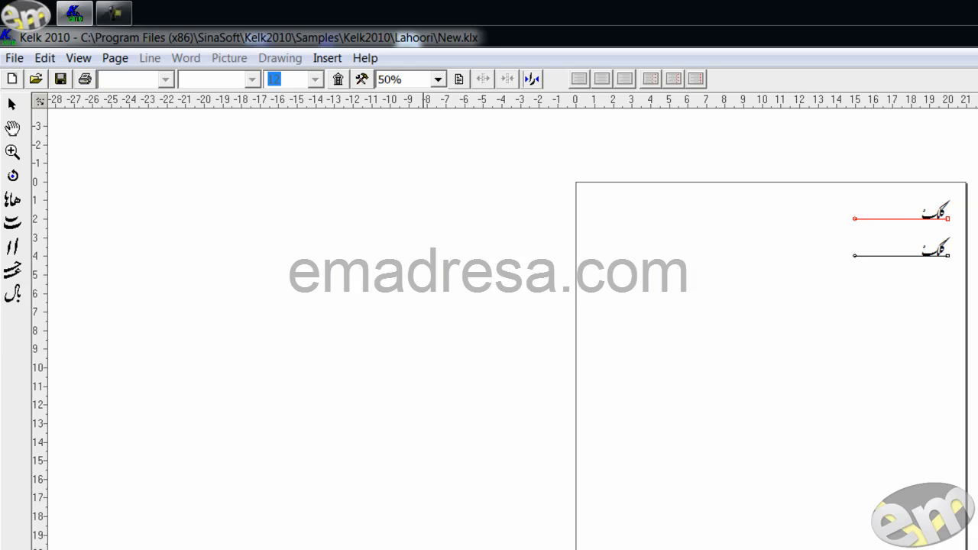
Step: Select the word on the page's first line and open the Insert Symbol dialog
left_click(320, 62)
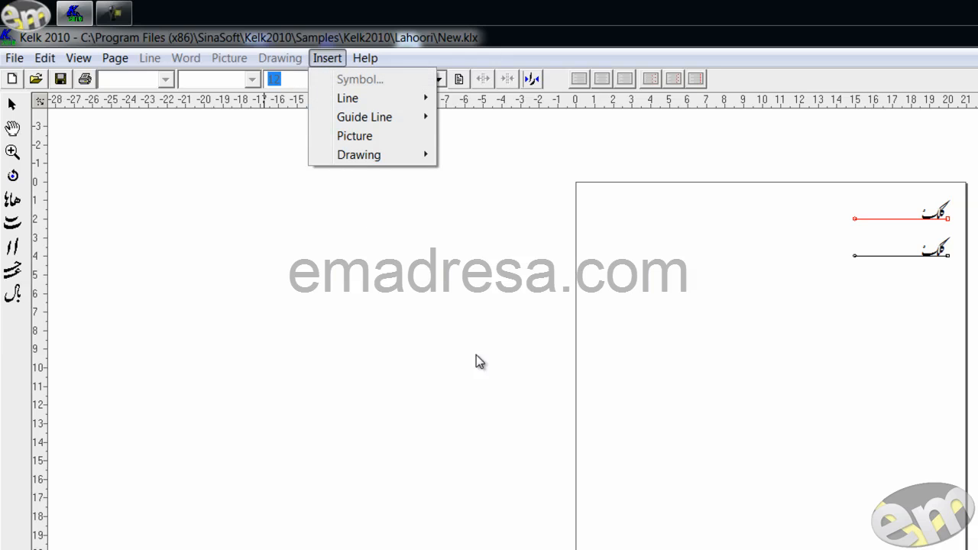
left_click(769, 290)
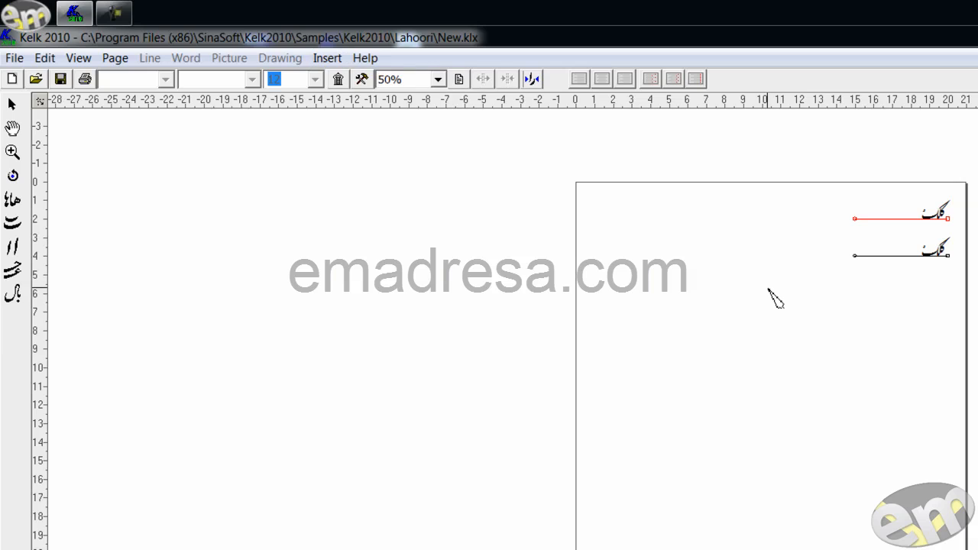
left_click(934, 217)
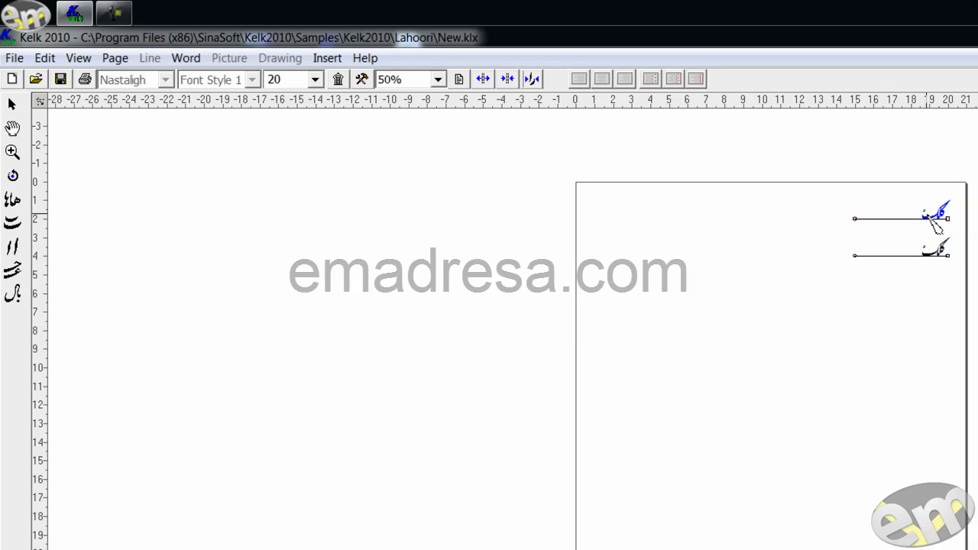
left_click(327, 58)
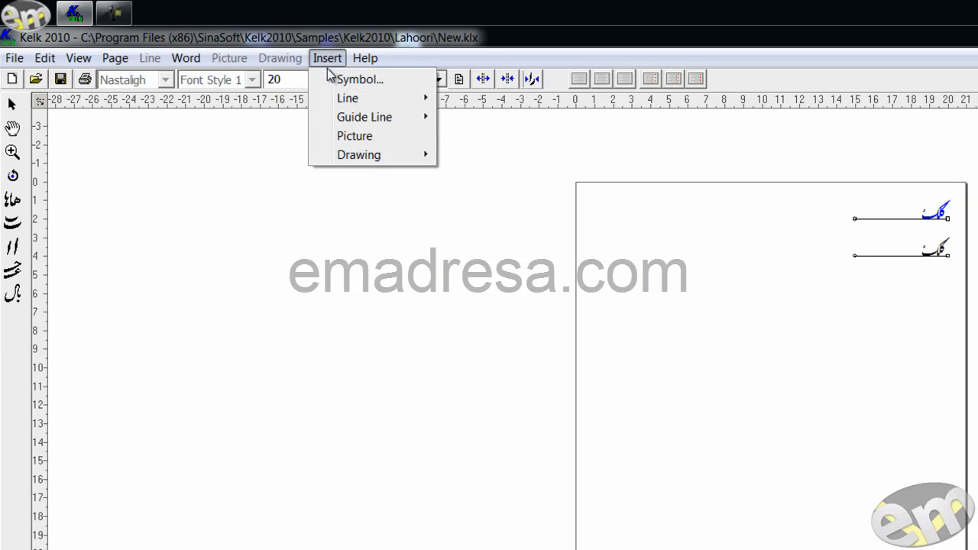
left_click(391, 81)
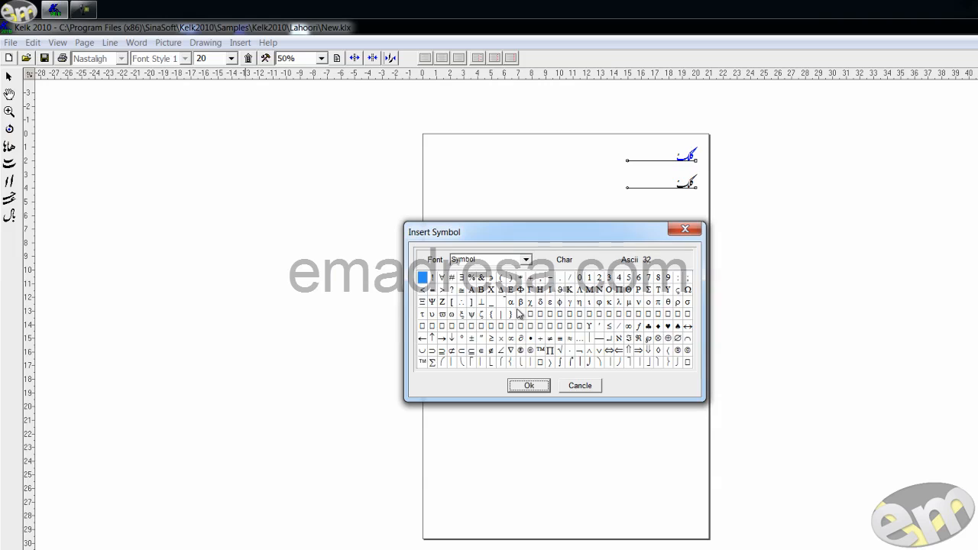
Step: Browse the available symbol fonts and switch the symbol font to Darussalam Tughray
left_click(525, 260)
scroll(527, 306, "down", 6)
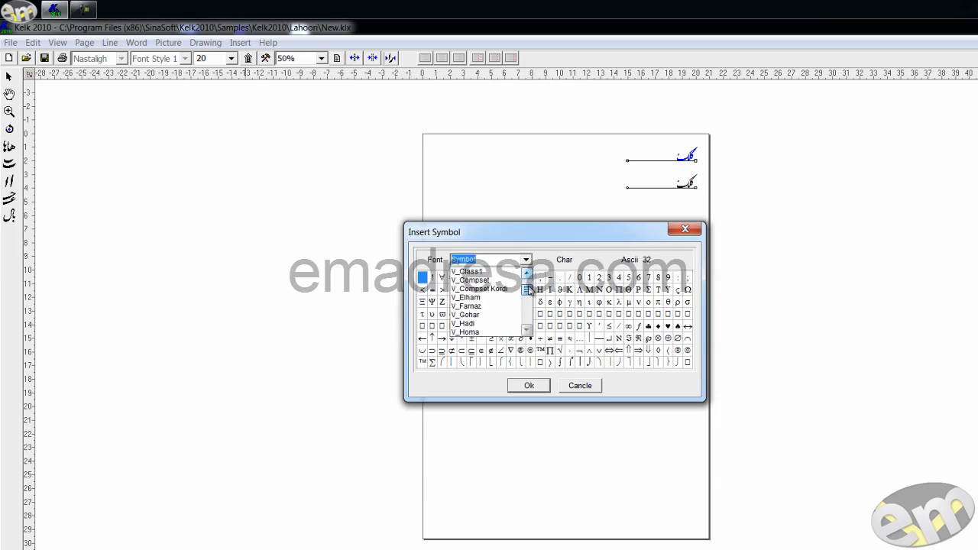
scroll(527, 306, "down", 5)
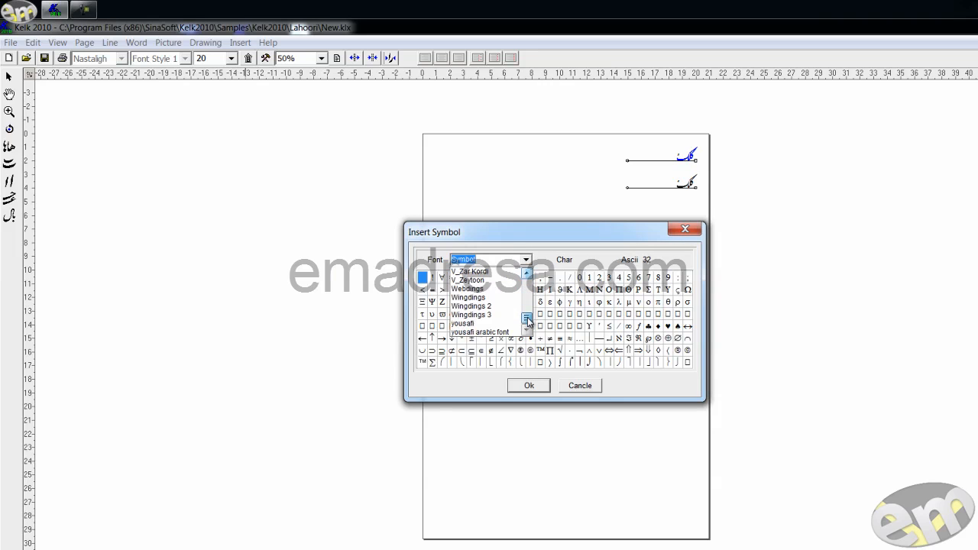
left_click(504, 261)
scroll(505, 262, "down", 2)
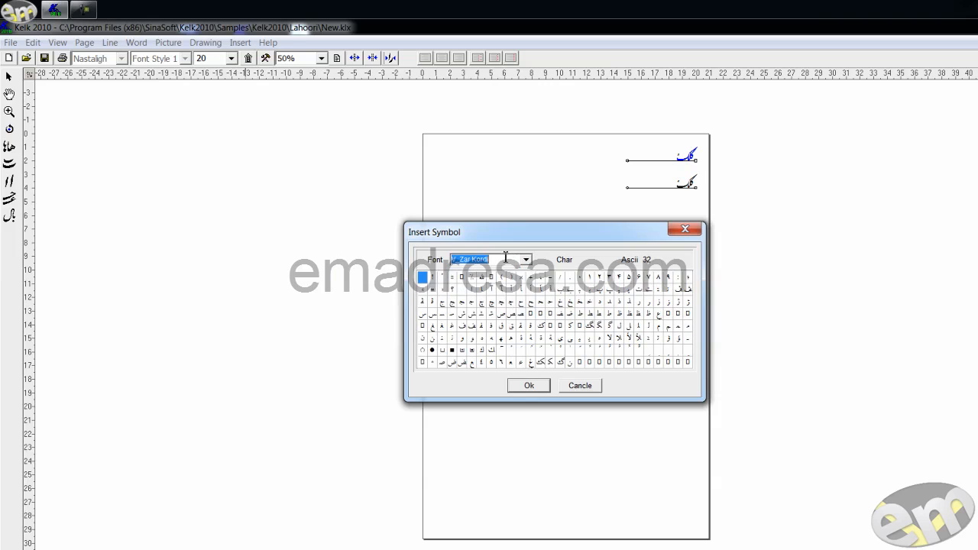
scroll(507, 261, "down", 1)
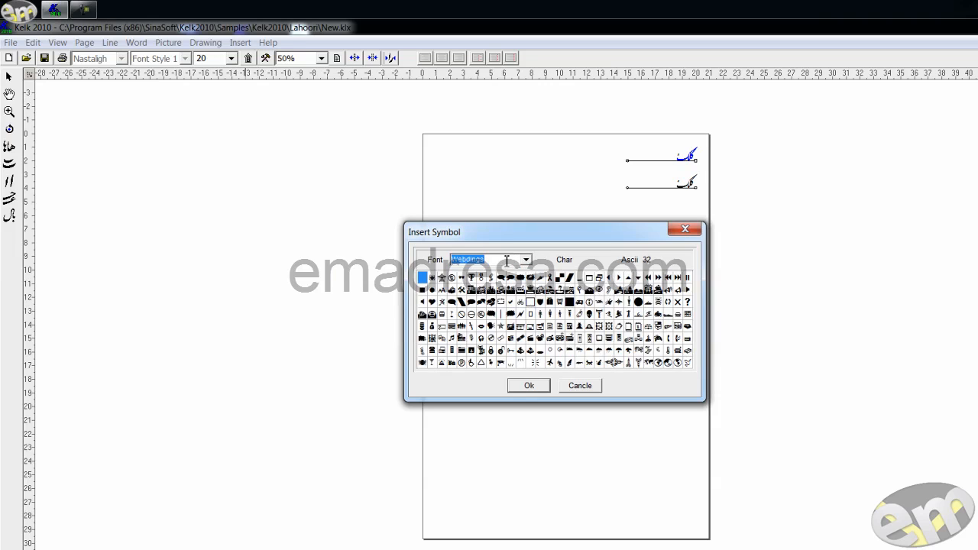
scroll(507, 261, "down", 4)
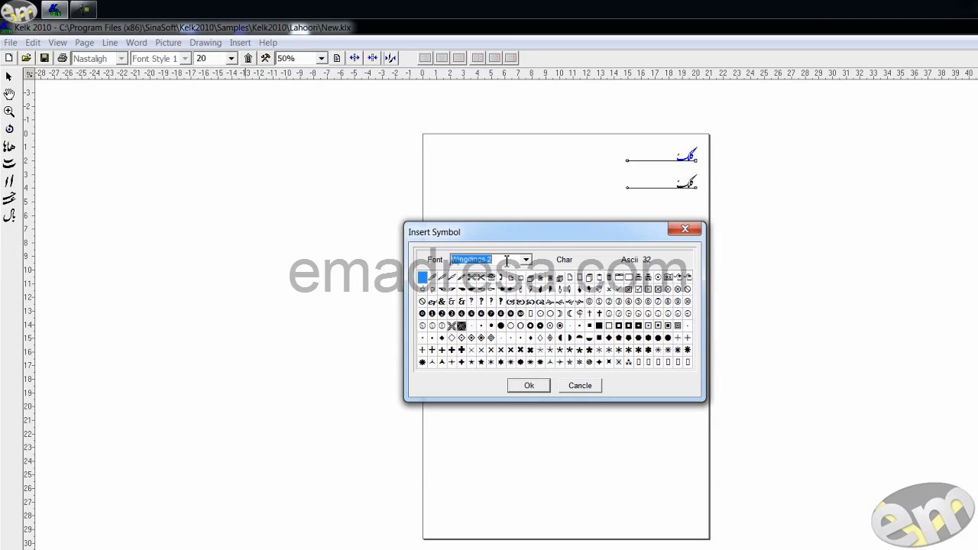
left_click(507, 262)
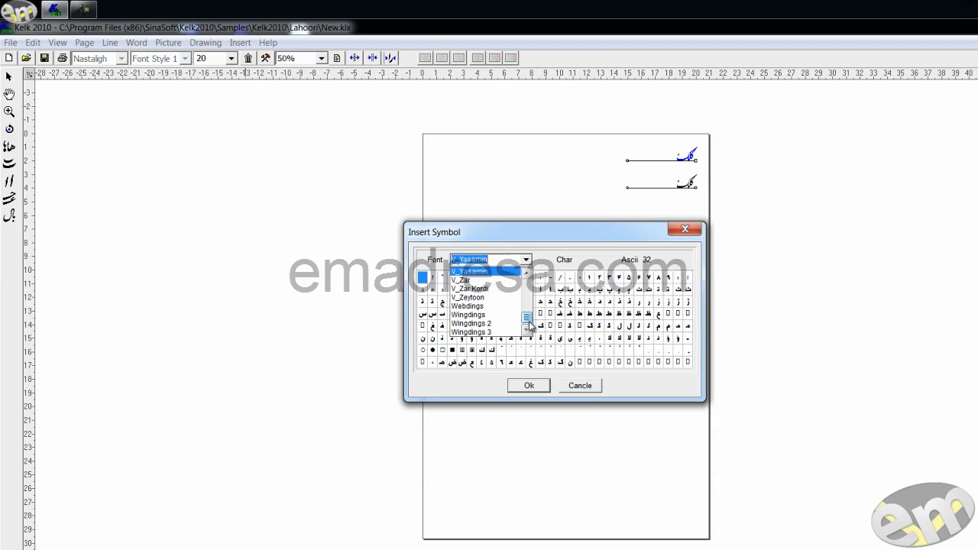
scroll(524, 321, "down", 2)
Step: Insert the calligraphic symbol with character code 97 (a) on the page, beside the second text line
left_click(510, 302)
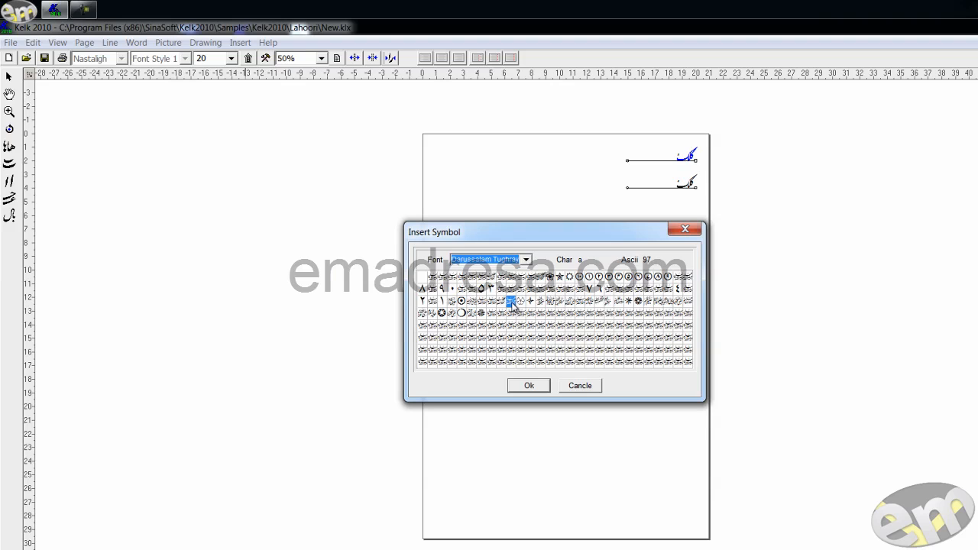
left_click(511, 303)
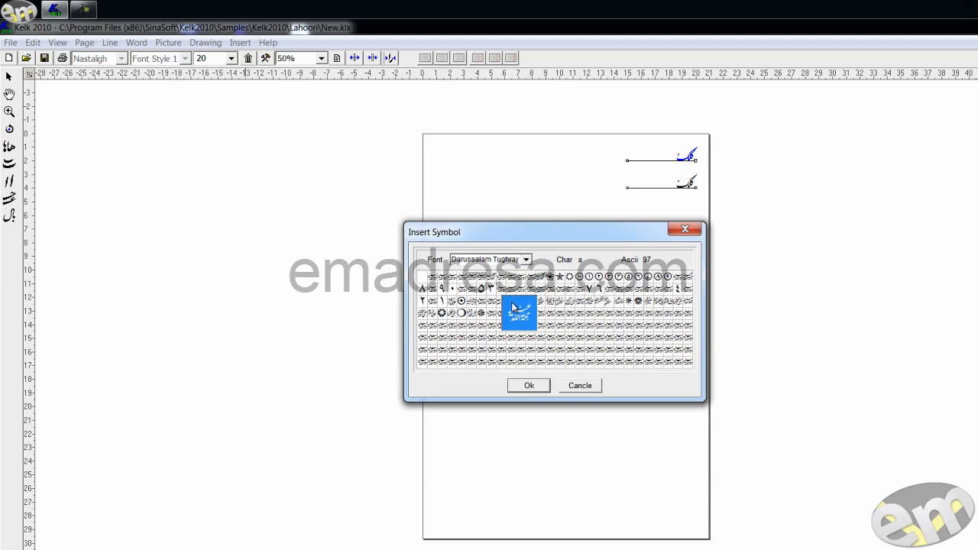
left_click(529, 385)
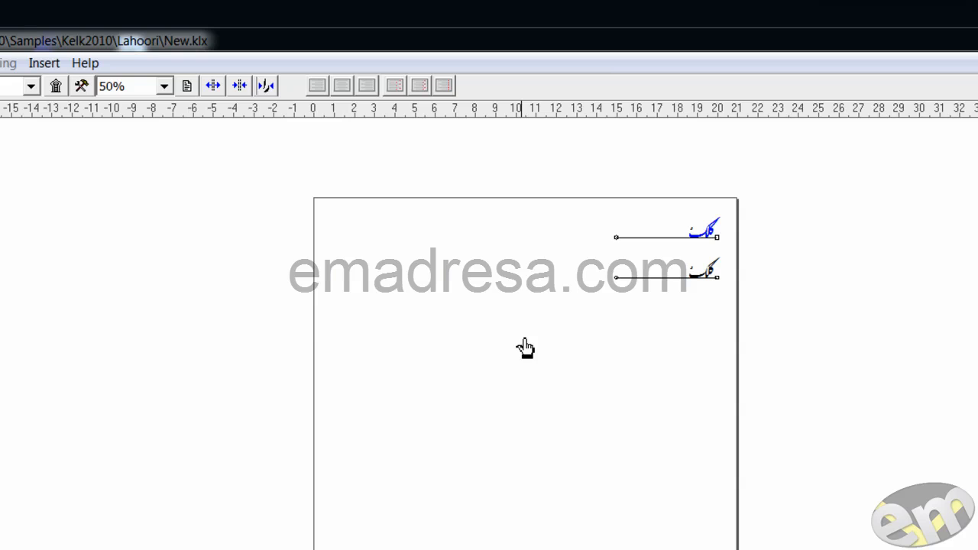
left_click(533, 288)
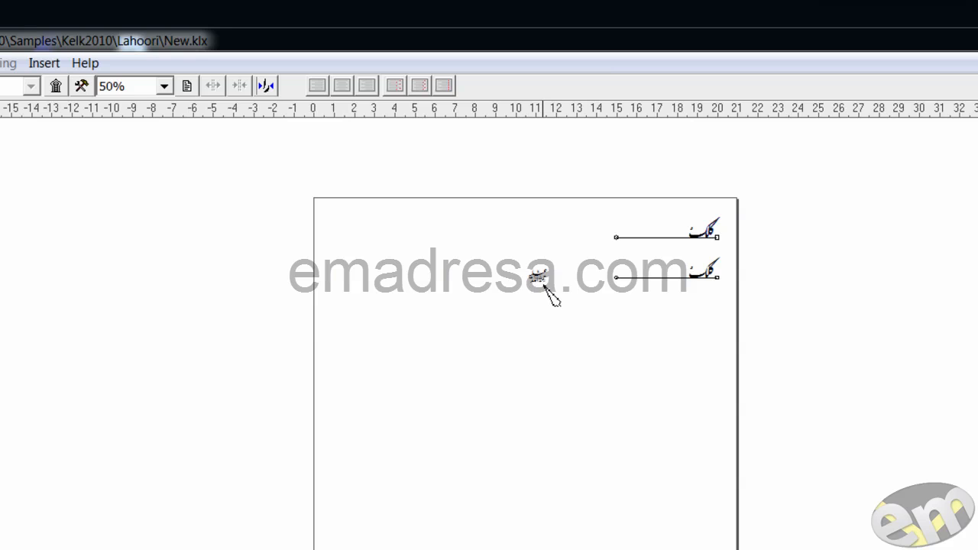
Step: With the placed symbol selected, insert the Darussalam Tughray symbol with code 101 (e) to its left
left_click(164, 86)
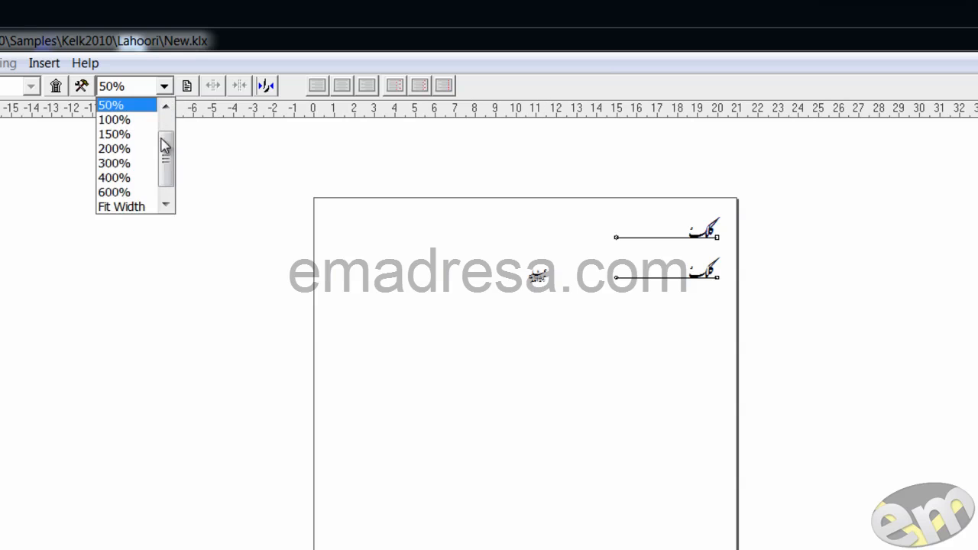
left_click(153, 206)
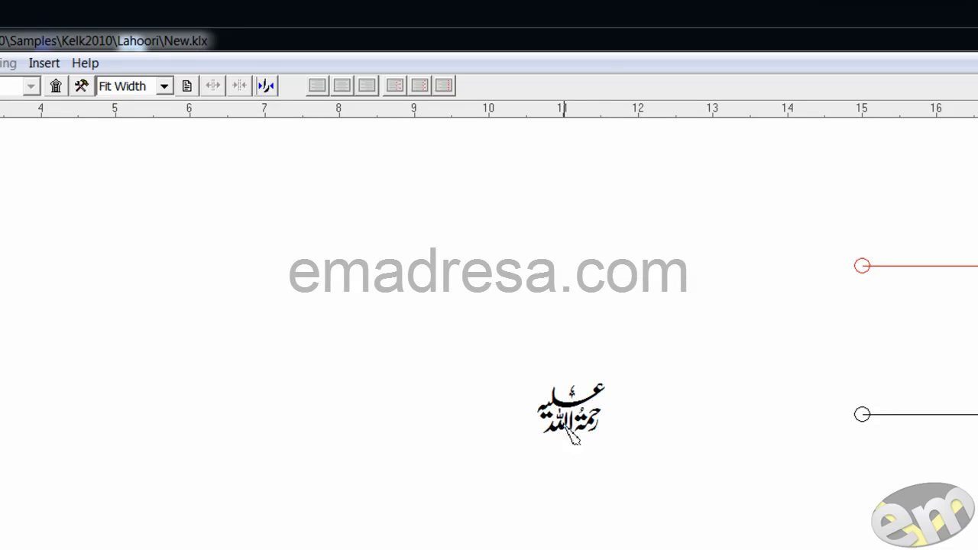
left_click_drag(533, 371, 640, 511)
left_click(44, 62)
left_click(67, 86)
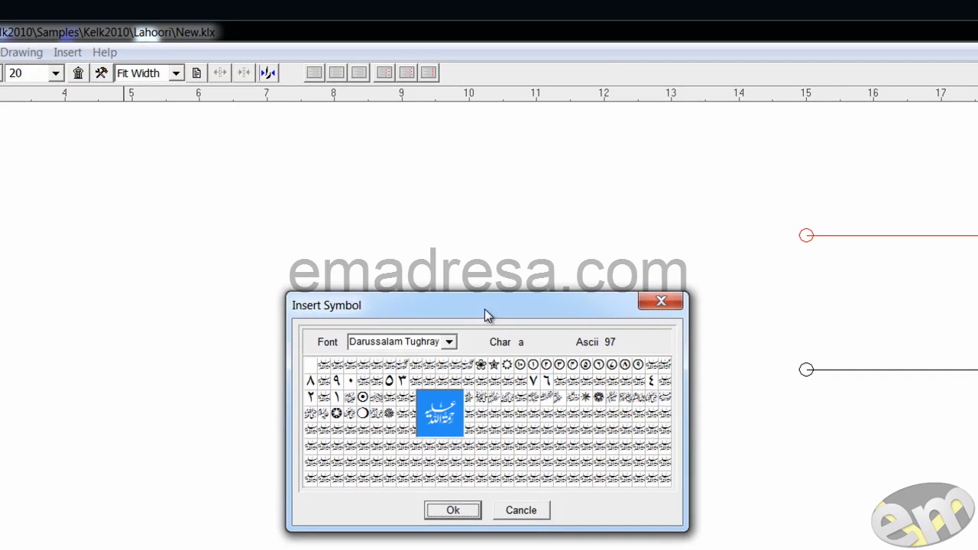
left_click_drag(484, 311, 191, 285)
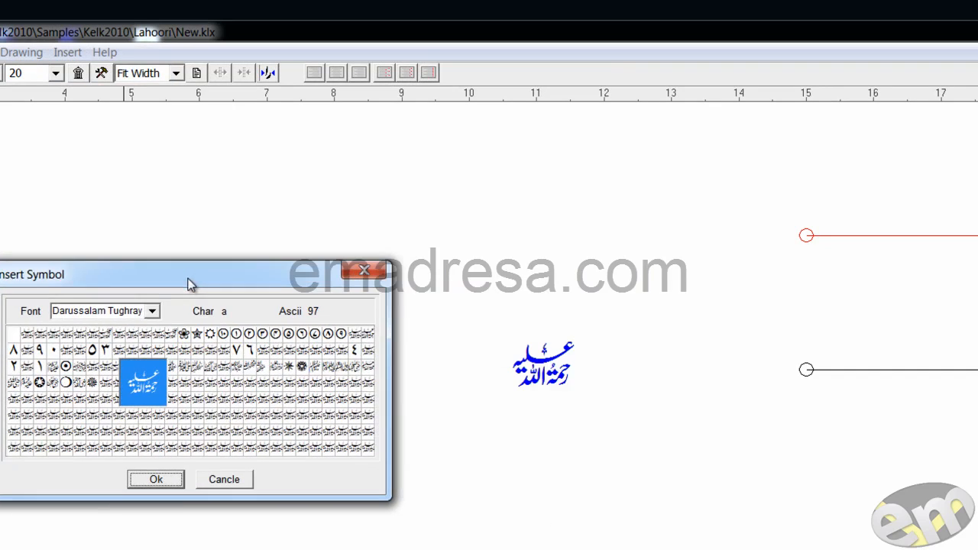
left_click(186, 372)
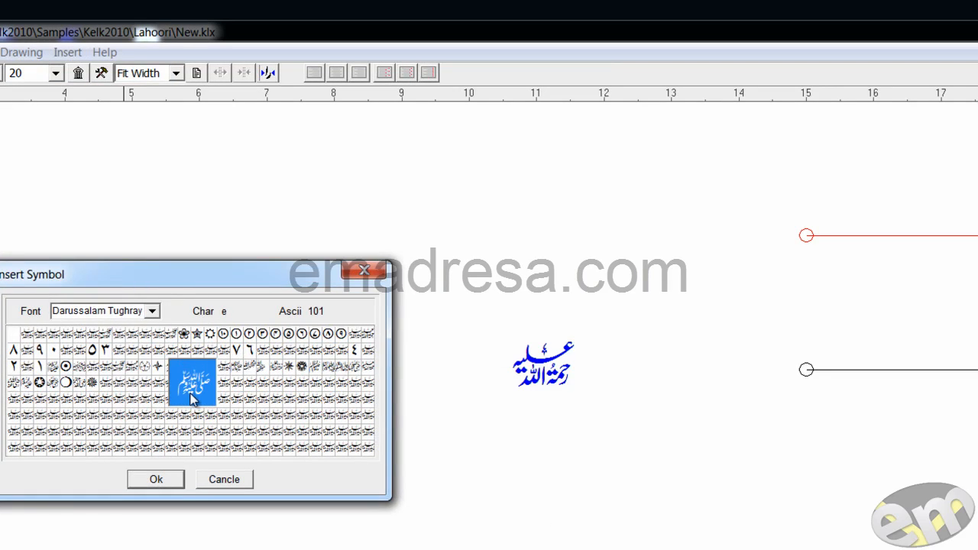
left_click(170, 479)
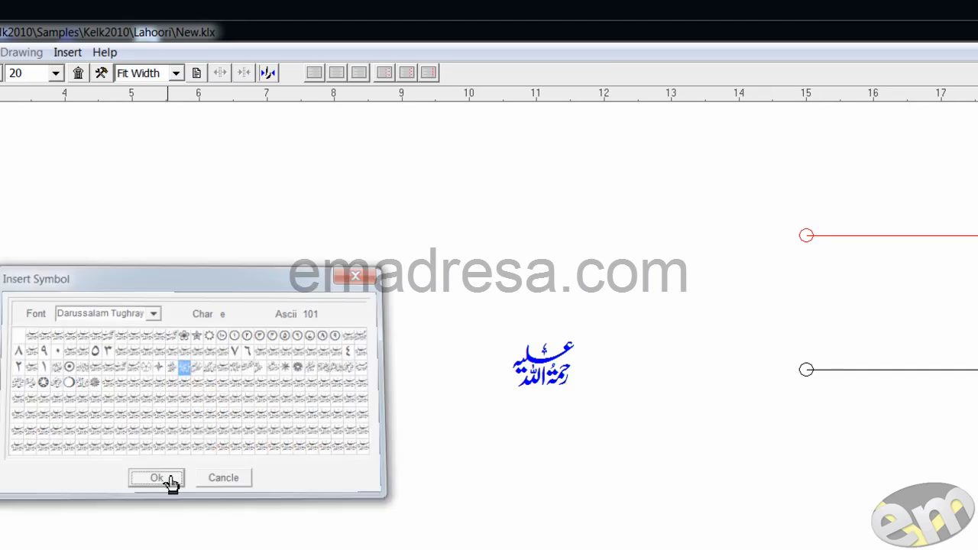
left_click(383, 378)
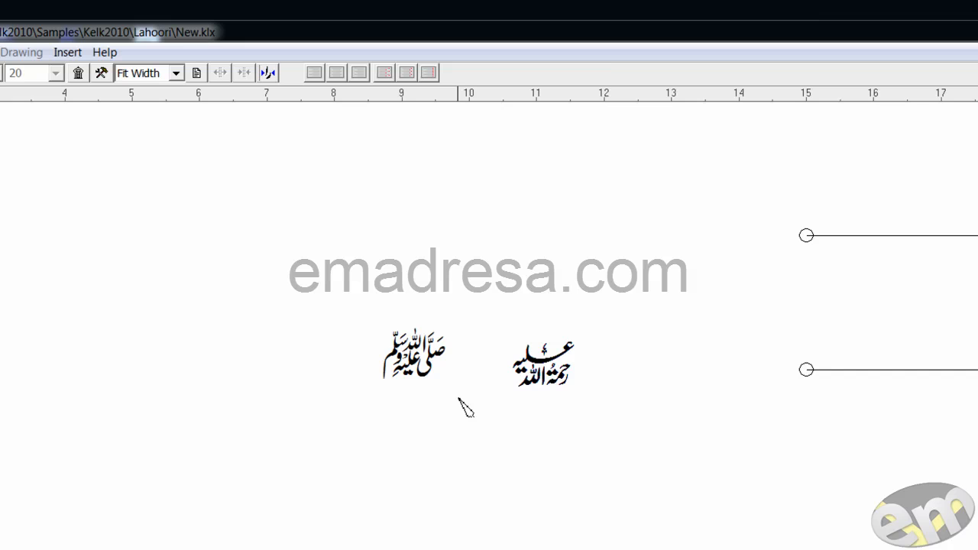
Step: Select the second calligraphic symbol, reopen the Insert Symbol dialog and switch the symbol font to AlQalam Gul o Boota
left_click_drag(366, 323, 473, 386)
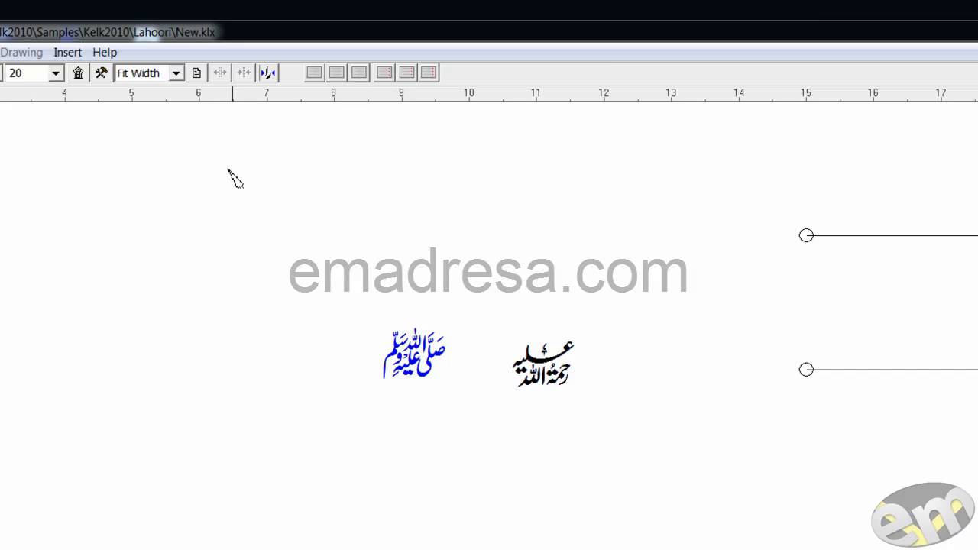
left_click(65, 52)
left_click(68, 70)
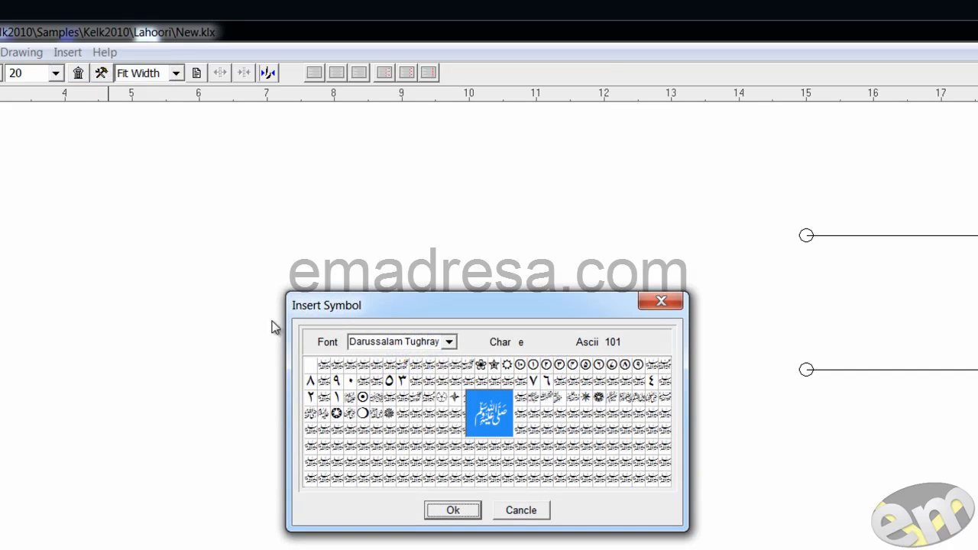
left_click(437, 342)
scroll(440, 341, "up", 1)
scroll(440, 341, "down", 1)
scroll(440, 341, "up", 1)
scroll(440, 342, "down", 4)
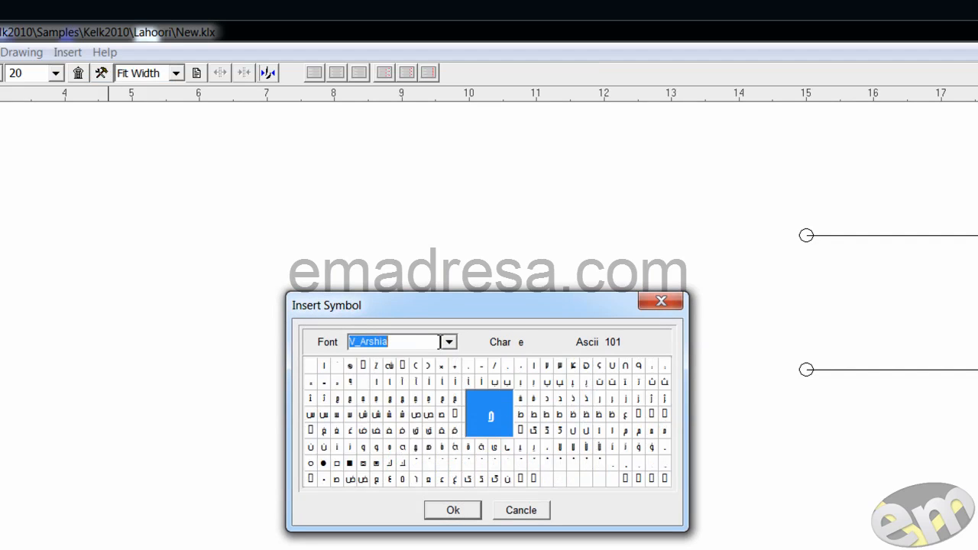
scroll(440, 342, "down", 4)
scroll(440, 341, "down", 4)
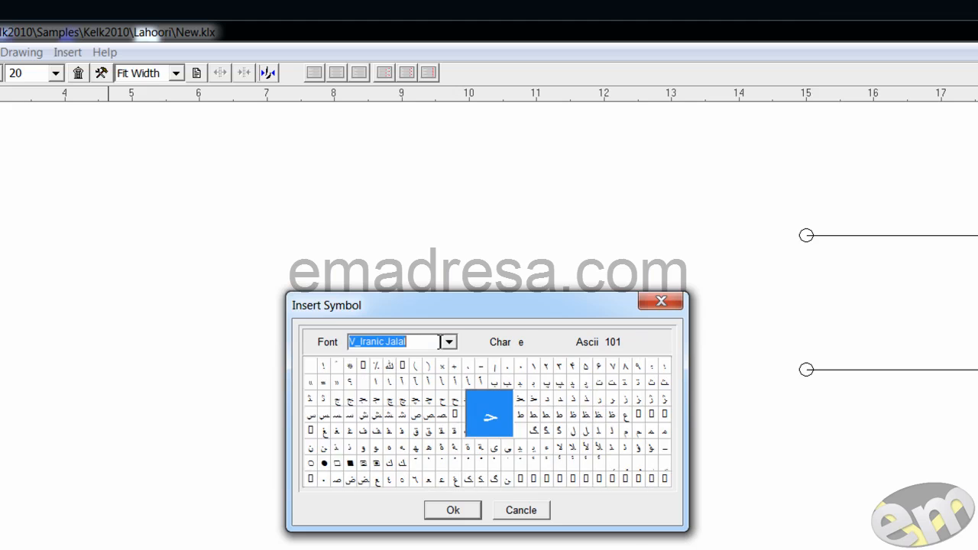
scroll(440, 342, "down", 2)
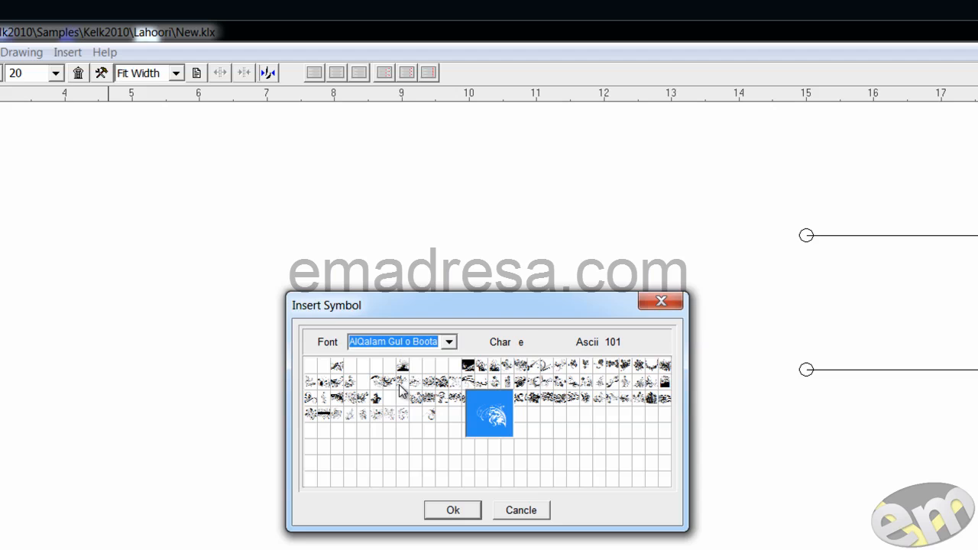
Step: Insert the curled floral ornament with code 69 (E) to the left of the two calligraphic symbols
left_click(432, 392)
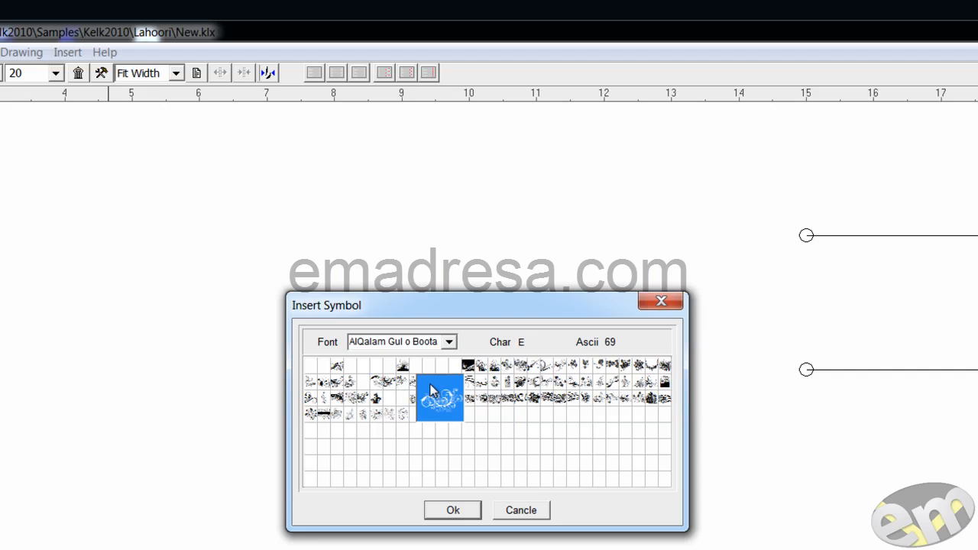
left_click(454, 511)
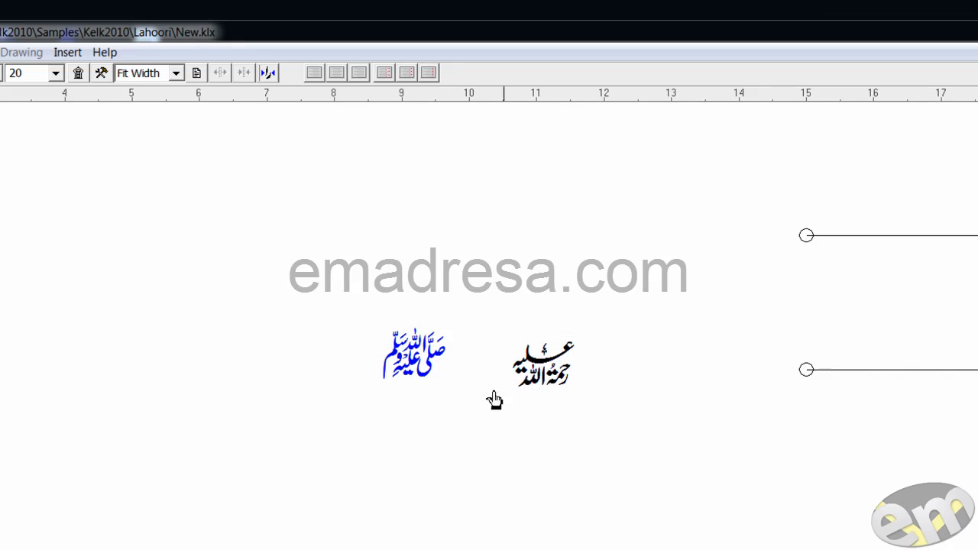
left_click(237, 375)
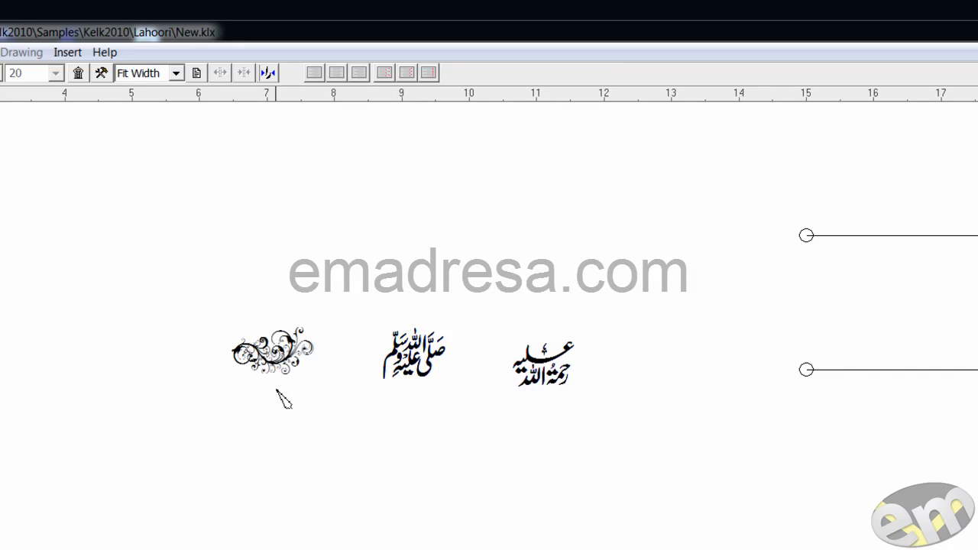
Step: Set the floral ornament's size to 36 and move it further left, clear of the neighbouring symbol
left_click_drag(220, 321, 334, 400)
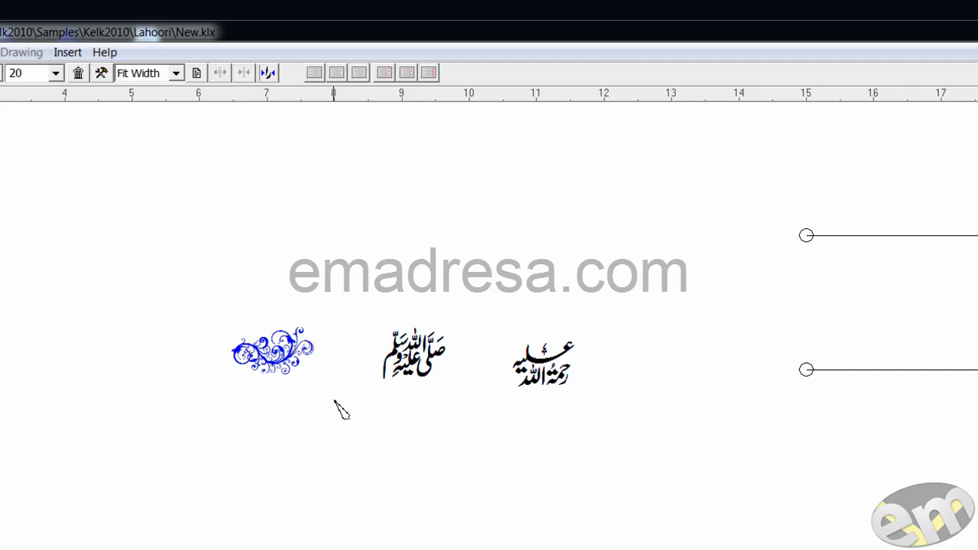
left_click(56, 73)
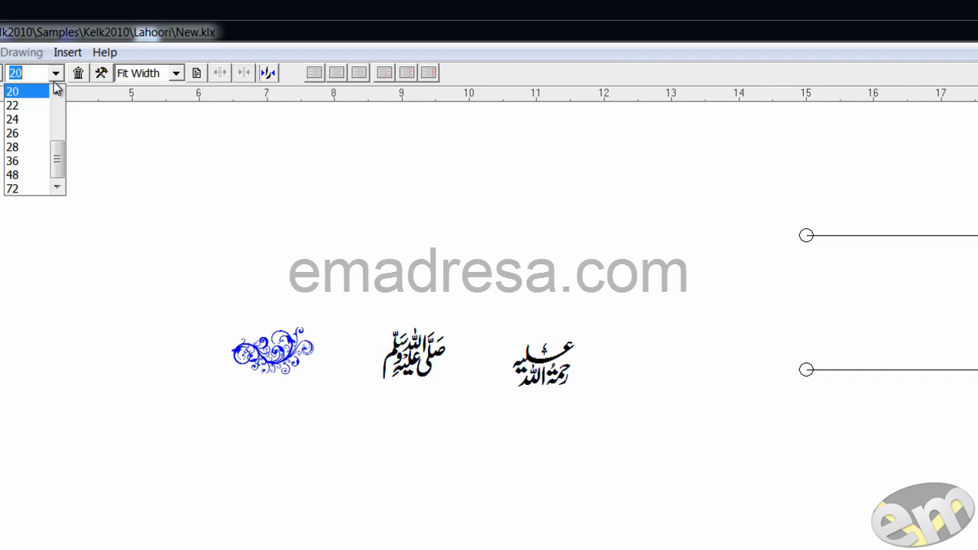
left_click(53, 162)
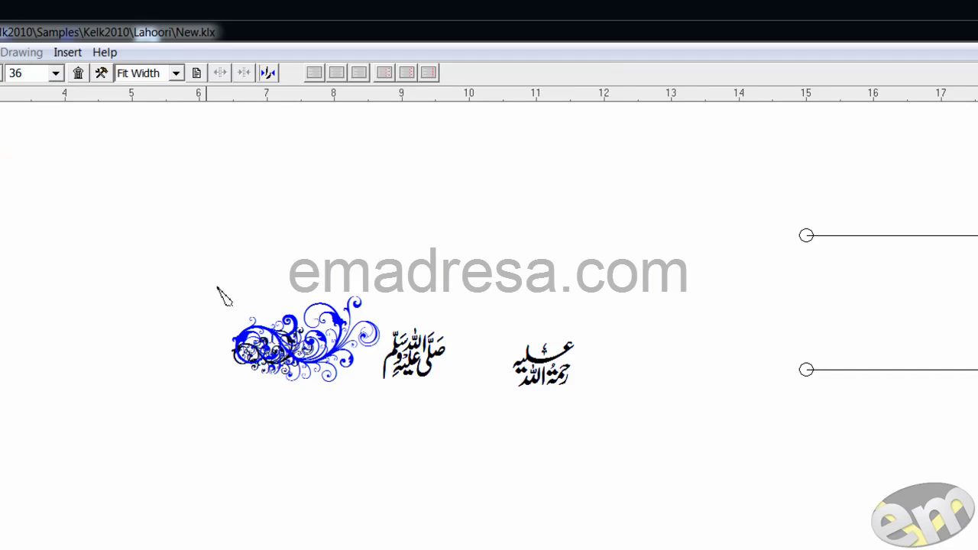
left_click_drag(330, 319, 218, 327)
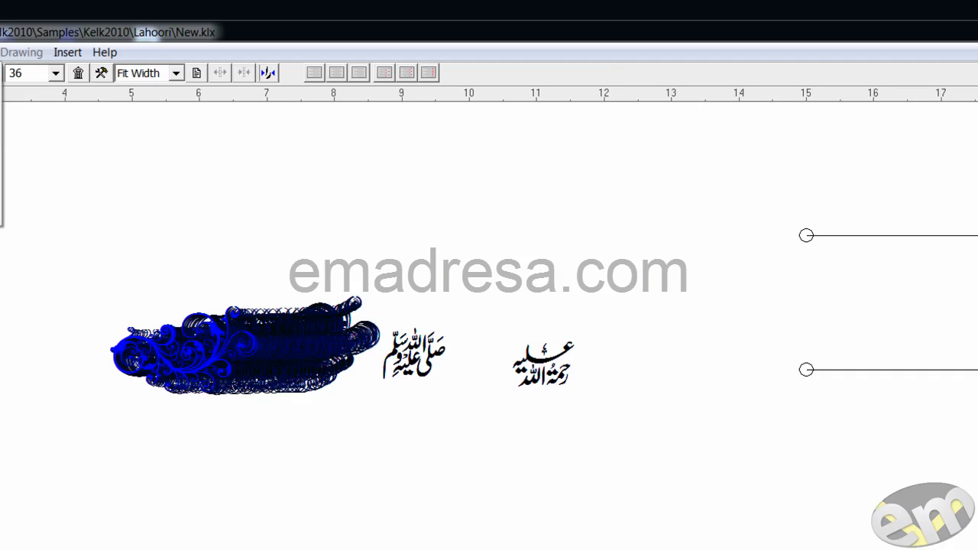
left_click(126, 426)
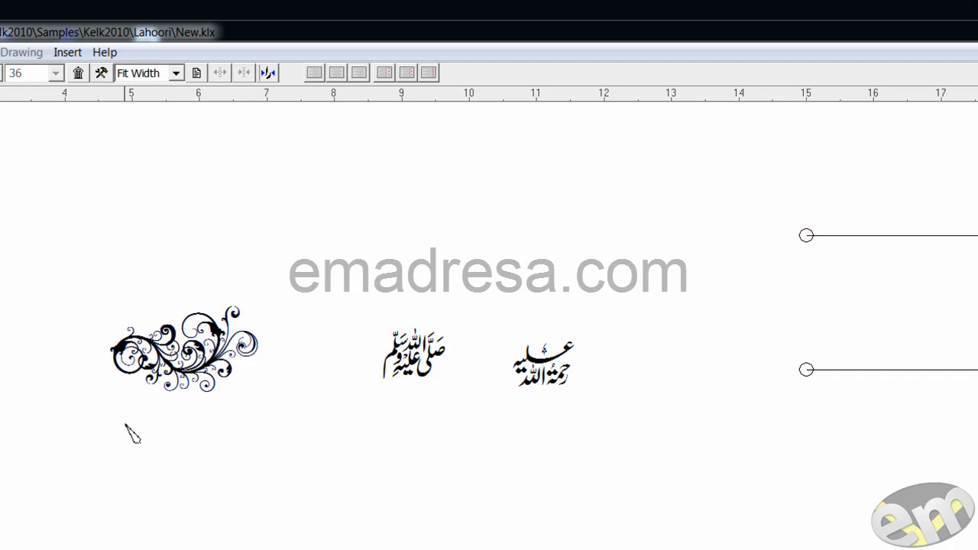
Step: Mark an insertion point in the blank middle area of the page and insert an empty line at that clicked point
key("Tab")
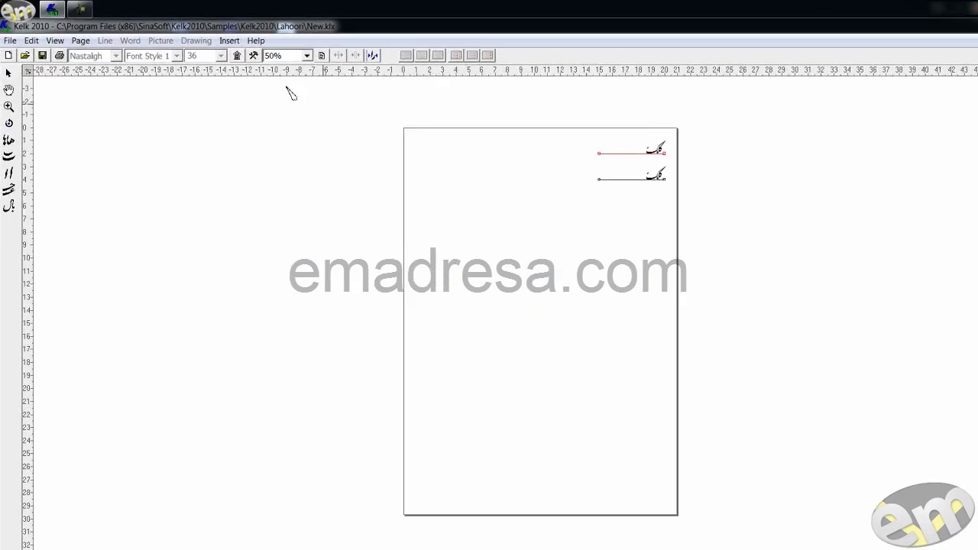
left_click(68, 52)
mouse_move(325, 99)
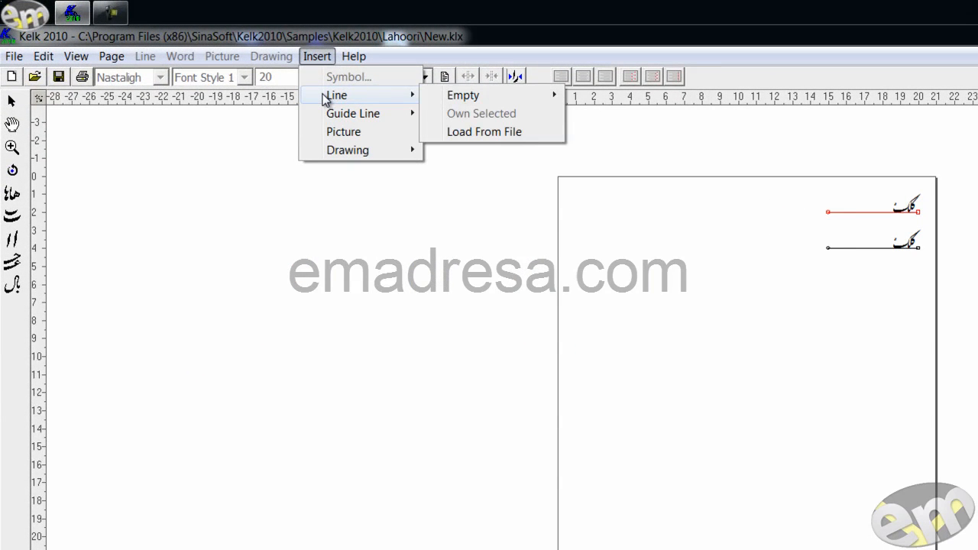
mouse_move(449, 102)
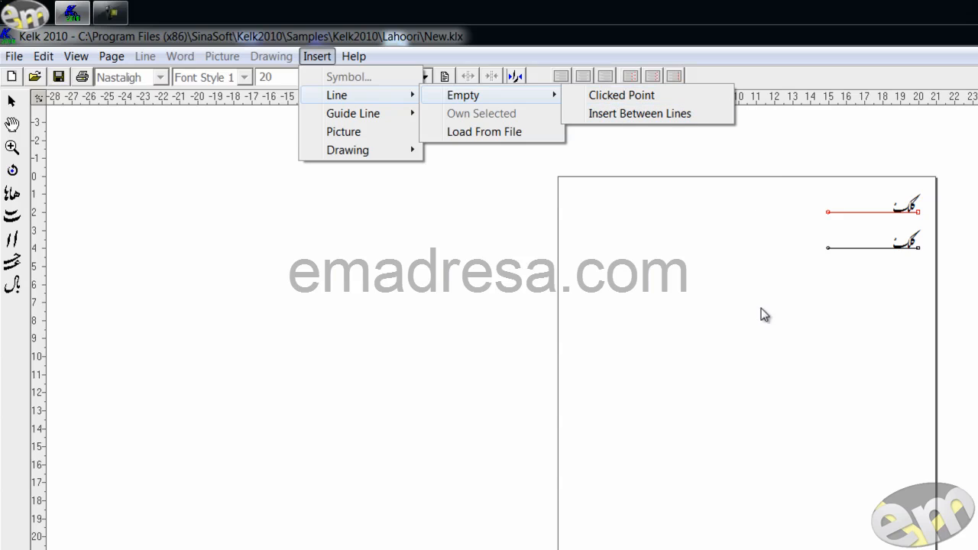
left_click(810, 372)
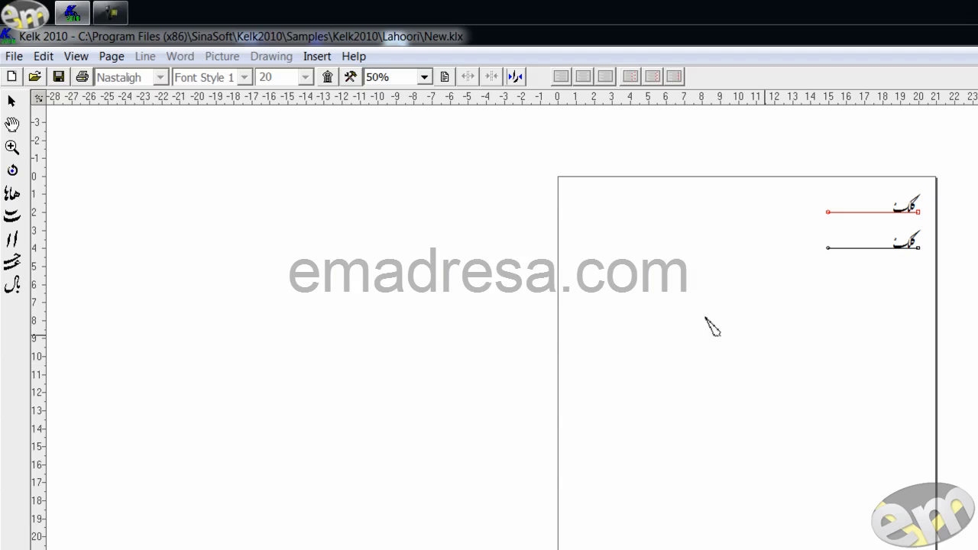
left_click(317, 57)
mouse_move(341, 99)
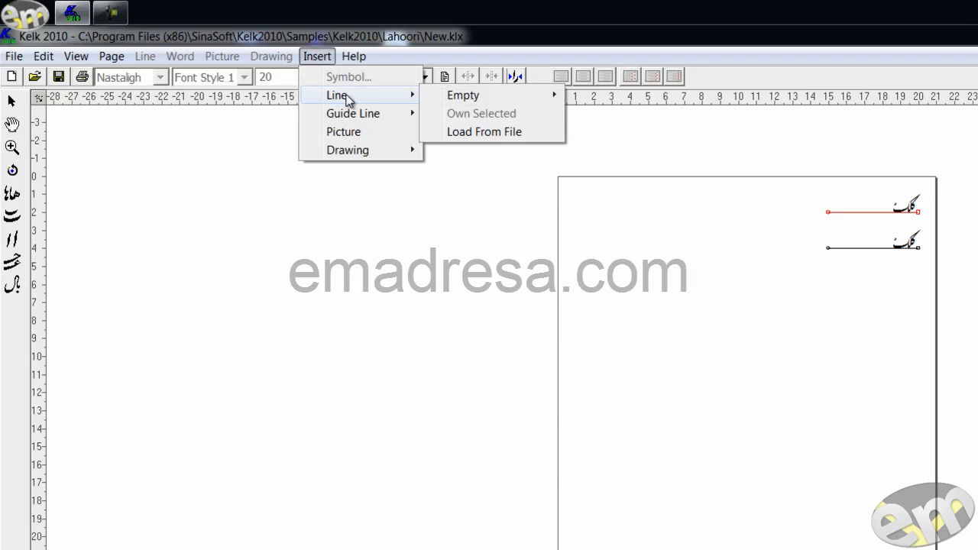
mouse_move(509, 100)
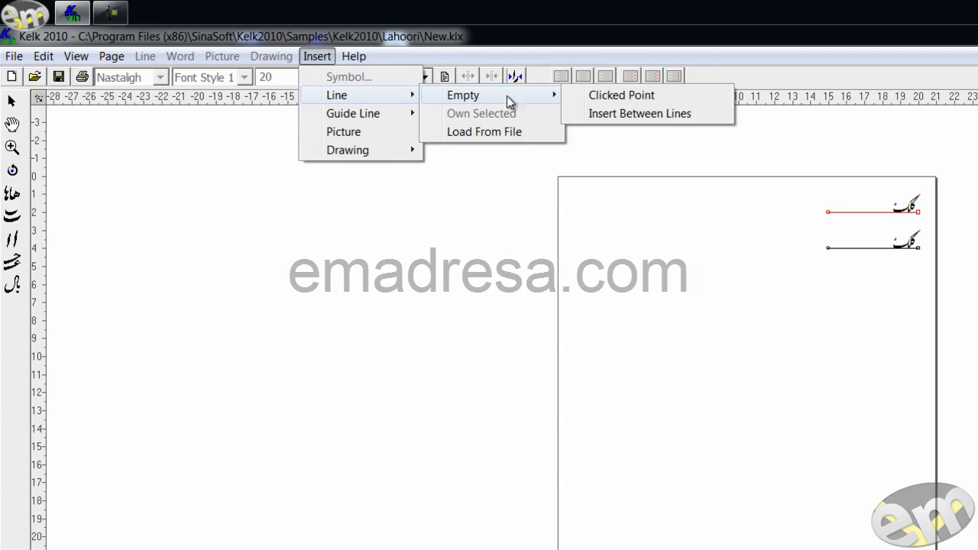
left_click(626, 97)
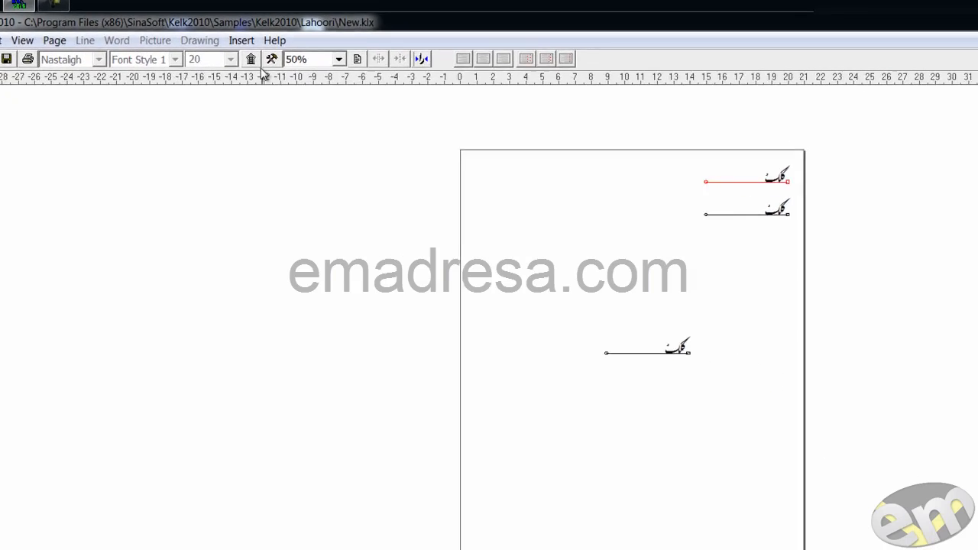
Step: Insert an empty line between the existing lines, above line 2, with line space Same as Current, and select the line
left_click(241, 40)
mouse_move(245, 78)
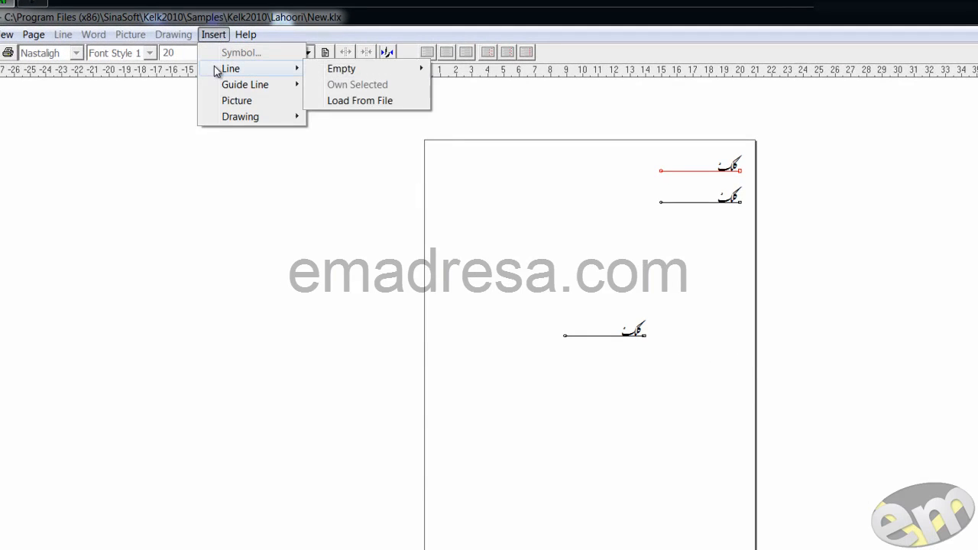
mouse_move(325, 71)
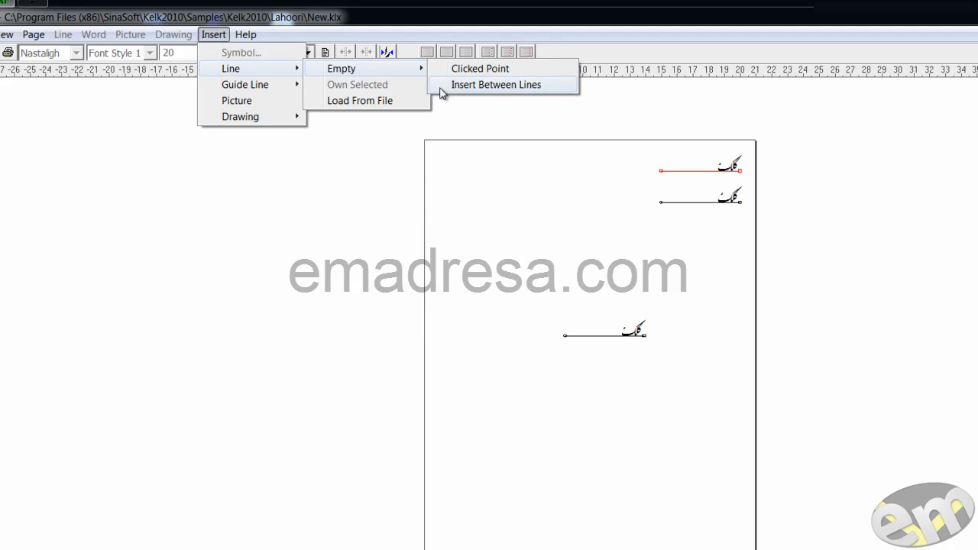
left_click(489, 87)
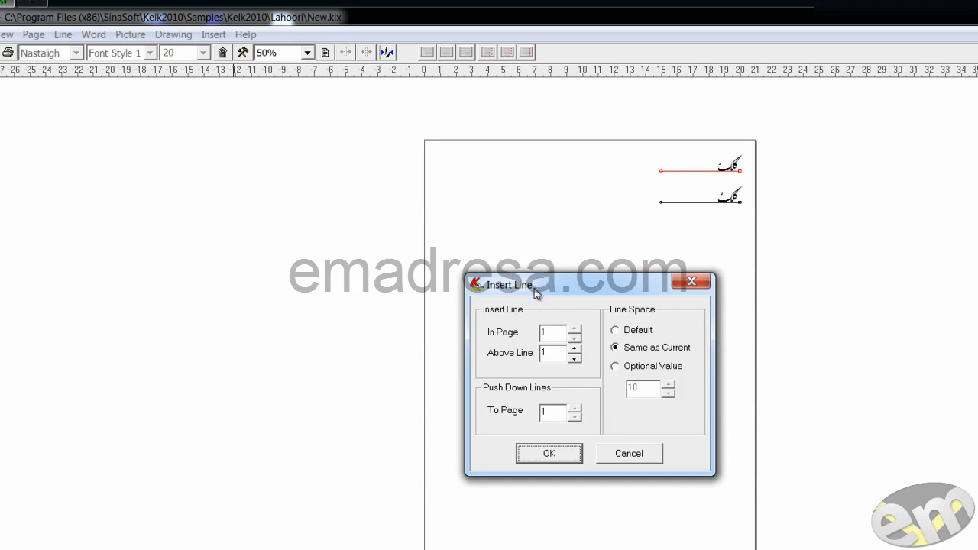
double_click(559, 354)
type("2")
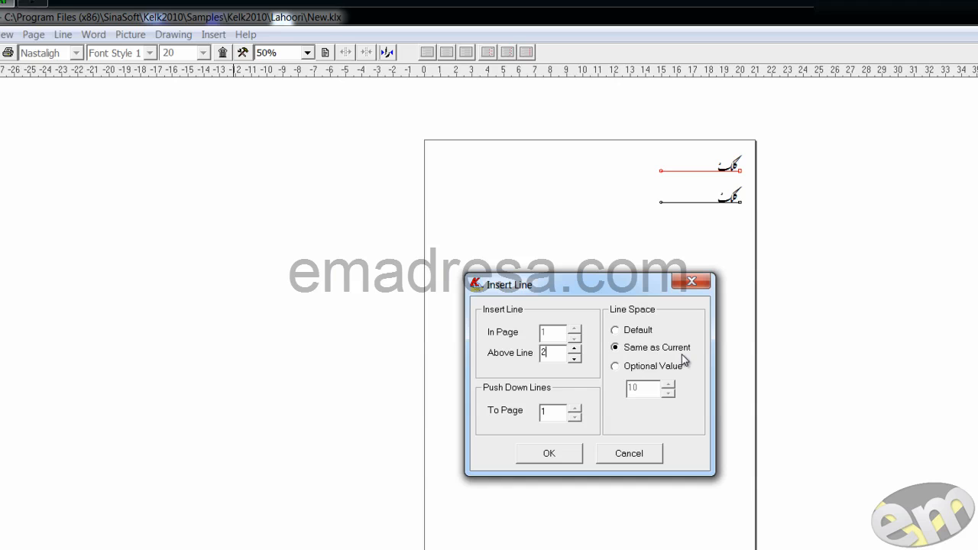
left_click(549, 454)
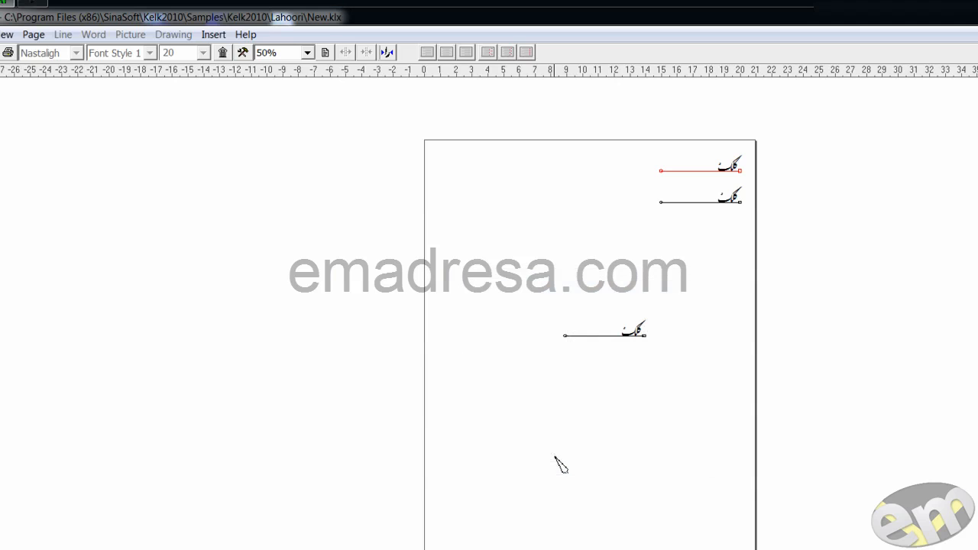
left_click(739, 202)
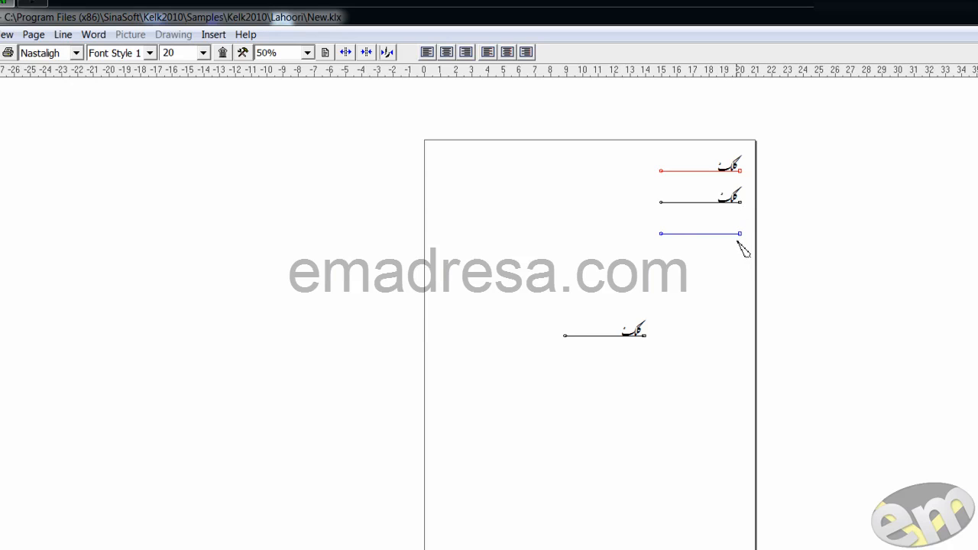
Step: Insert line 3 of page 1 from the Lah3 sample file, and delete the lines added to the page
left_click(214, 35)
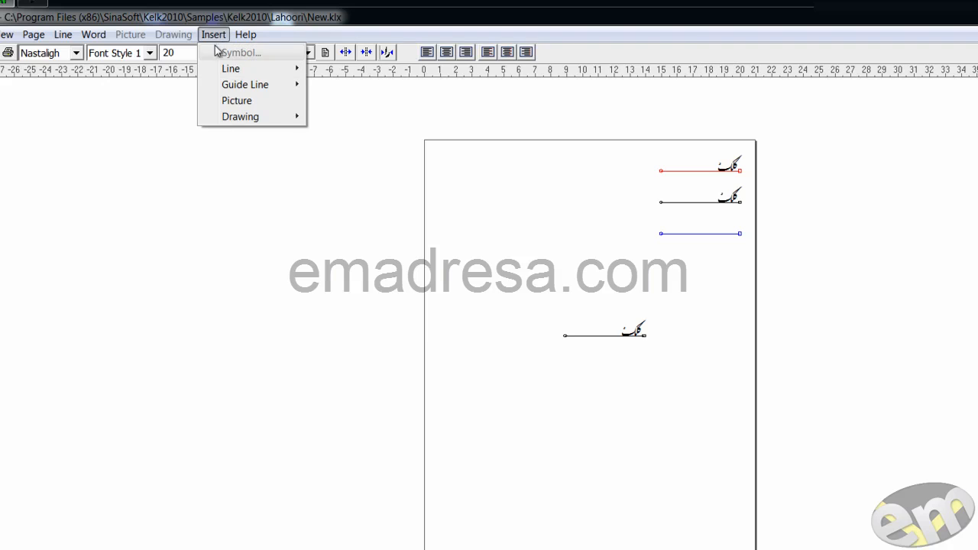
mouse_move(291, 70)
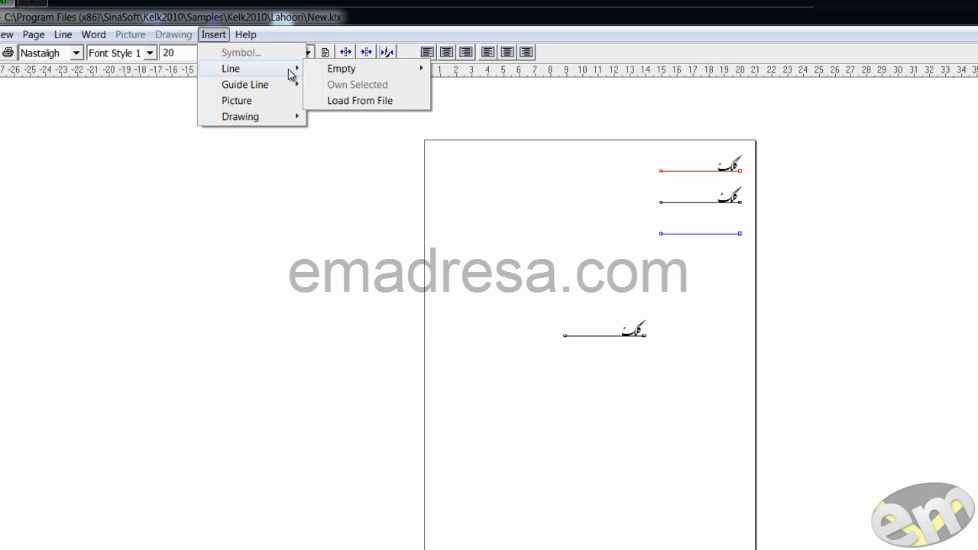
left_click(324, 102)
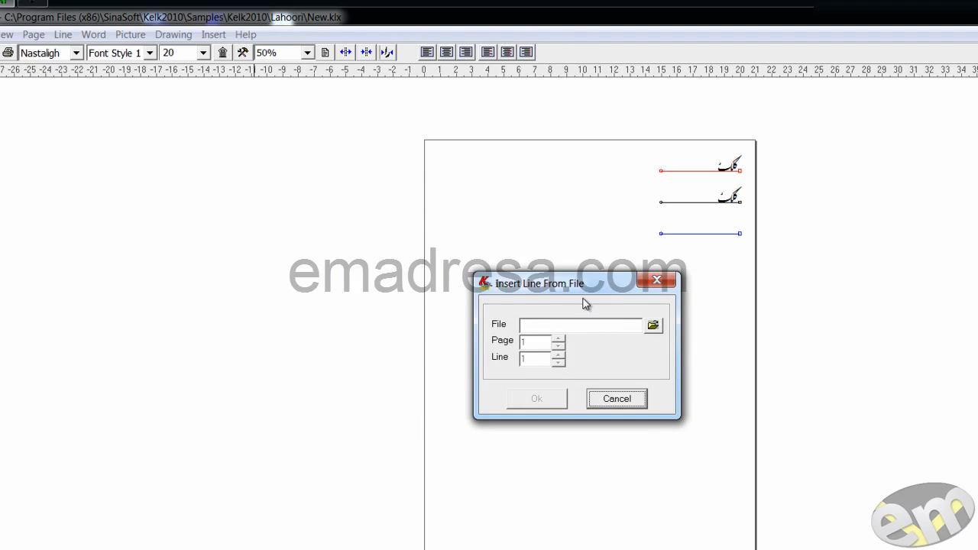
left_click(654, 327)
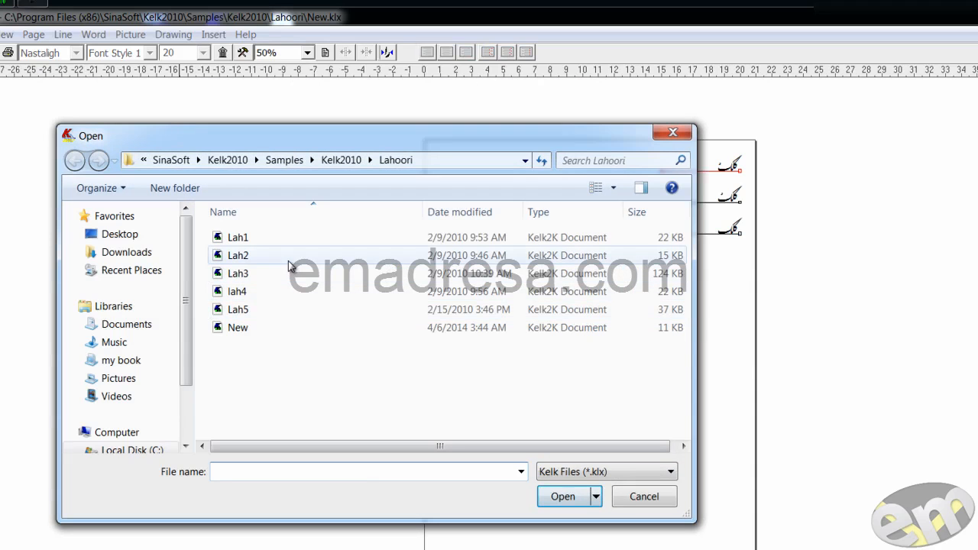
left_click(288, 274)
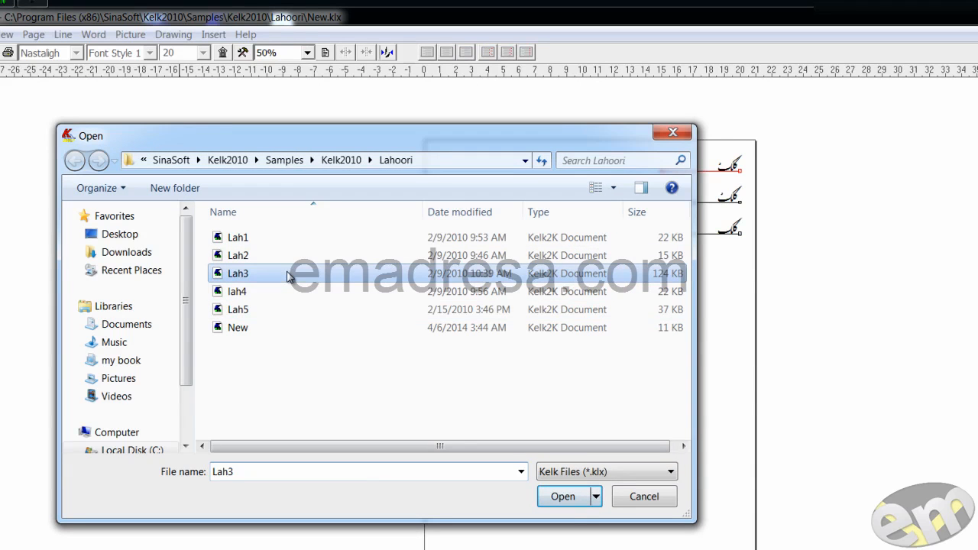
left_click(569, 499)
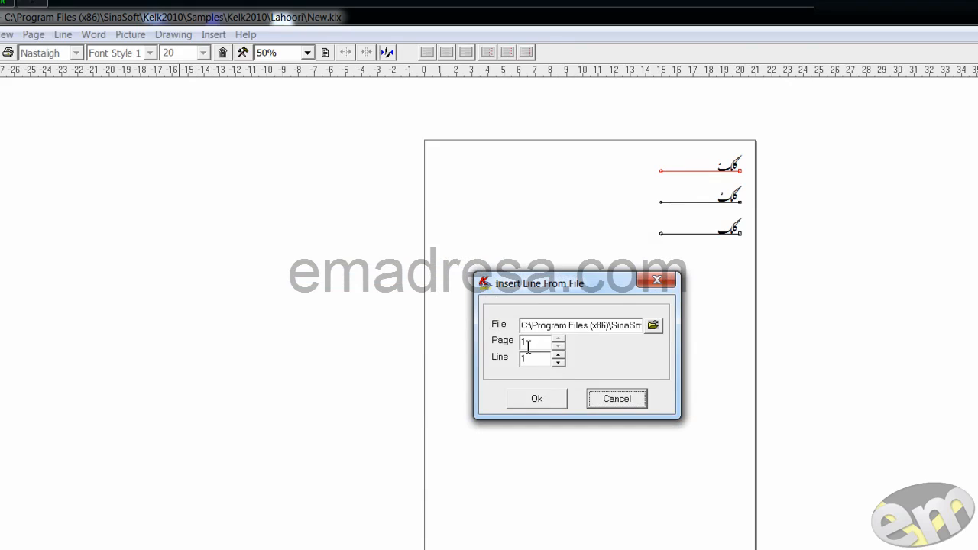
double_click(537, 363)
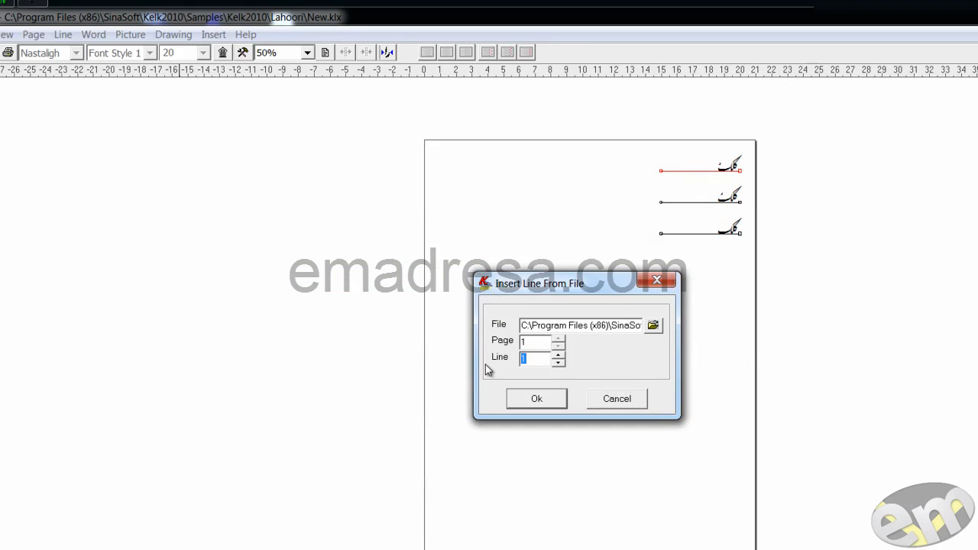
type("3")
left_click(553, 406)
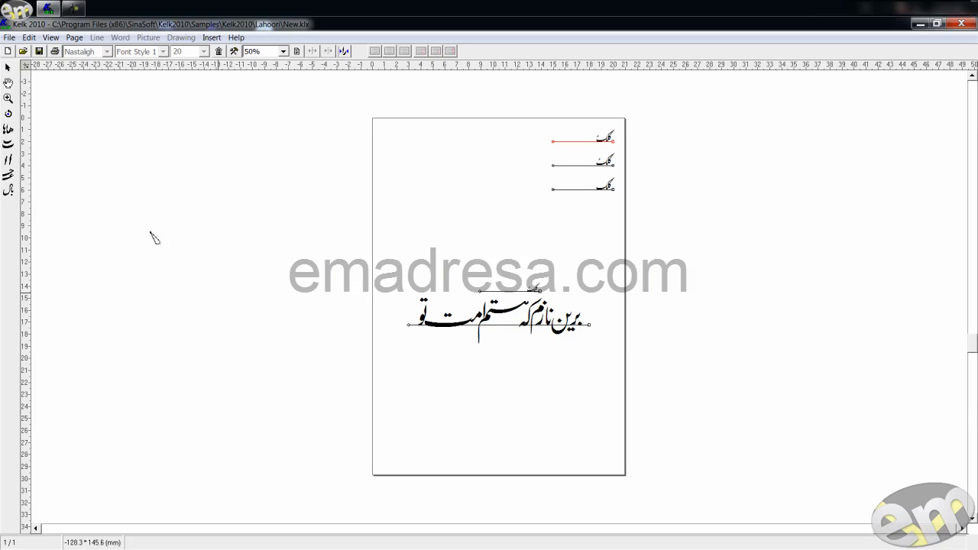
key("Delete")
Step: Insert a vertical guide line and move it to about 16.5 on the horizontal ruler, crossing the two text lines
left_click(212, 36)
left_click(211, 39)
left_click(211, 39)
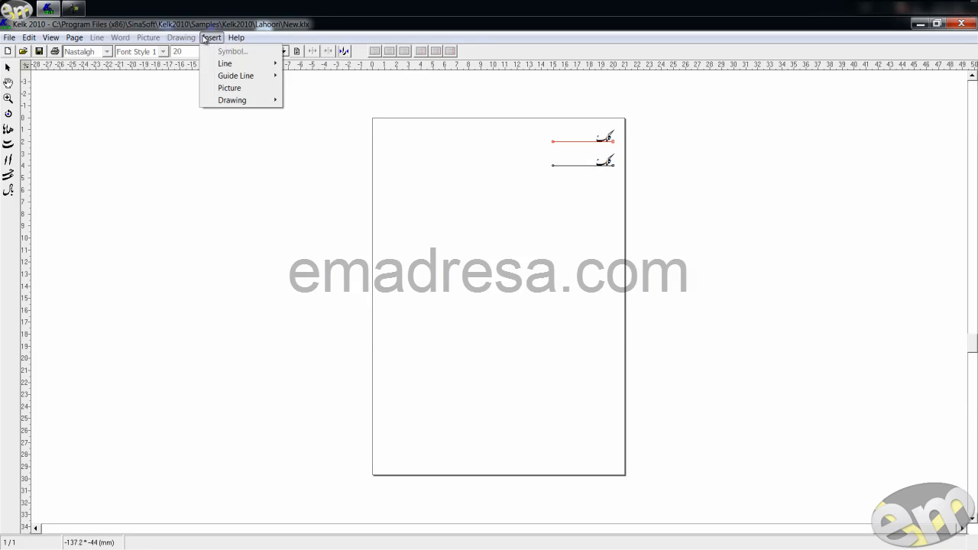
mouse_move(211, 78)
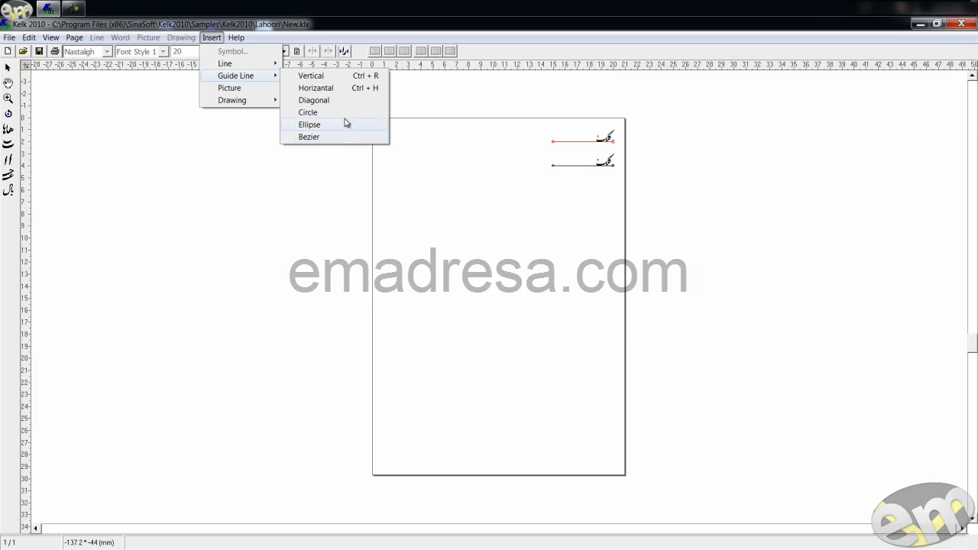
left_click(311, 75)
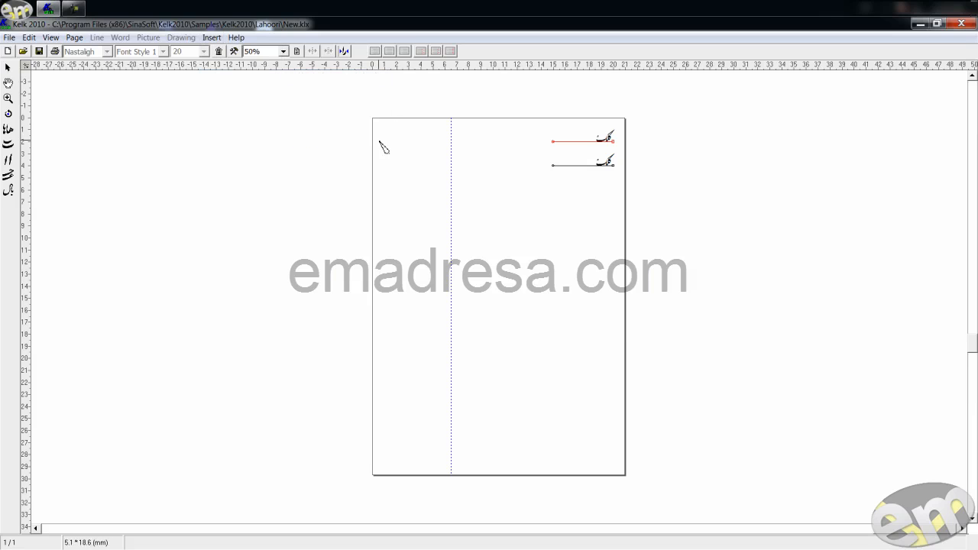
left_click_drag(451, 173, 572, 184)
Step: Insert a horizontal guide line and a diagonal guide line on the page
left_click(212, 38)
mouse_move(275, 77)
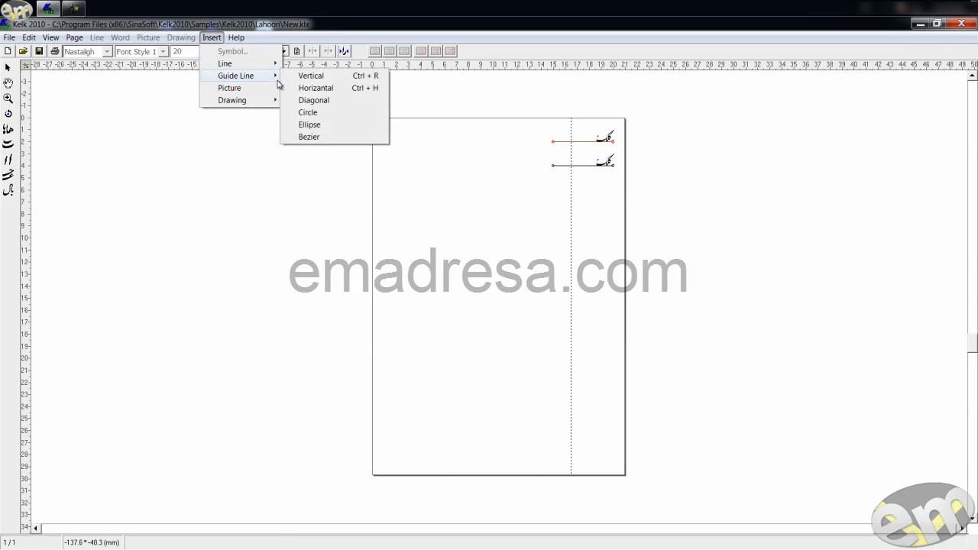
left_click(296, 89)
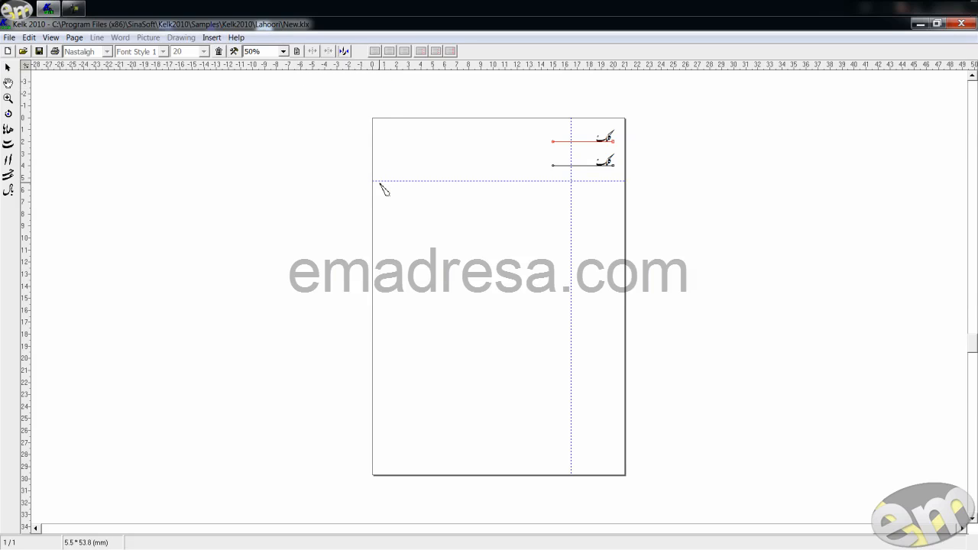
left_click(212, 38)
mouse_move(252, 77)
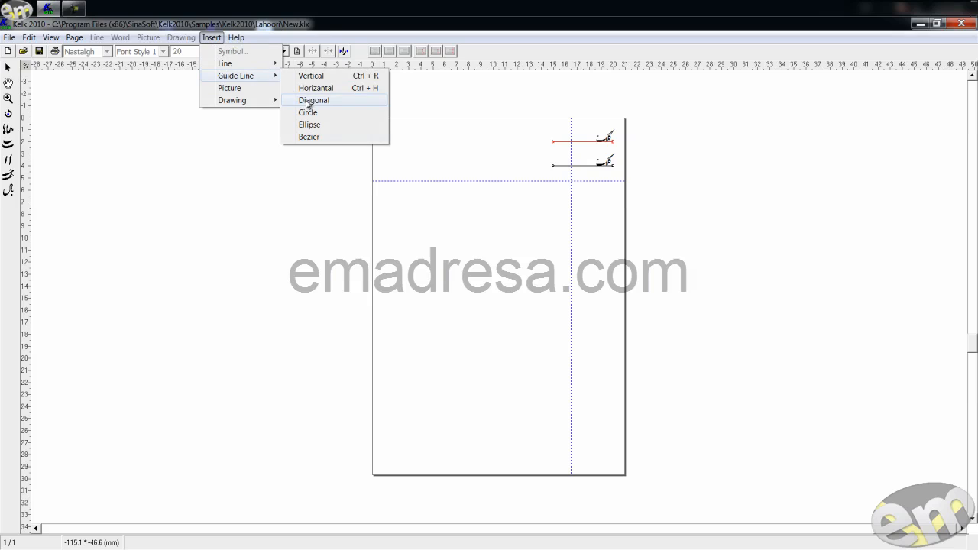
left_click(308, 103)
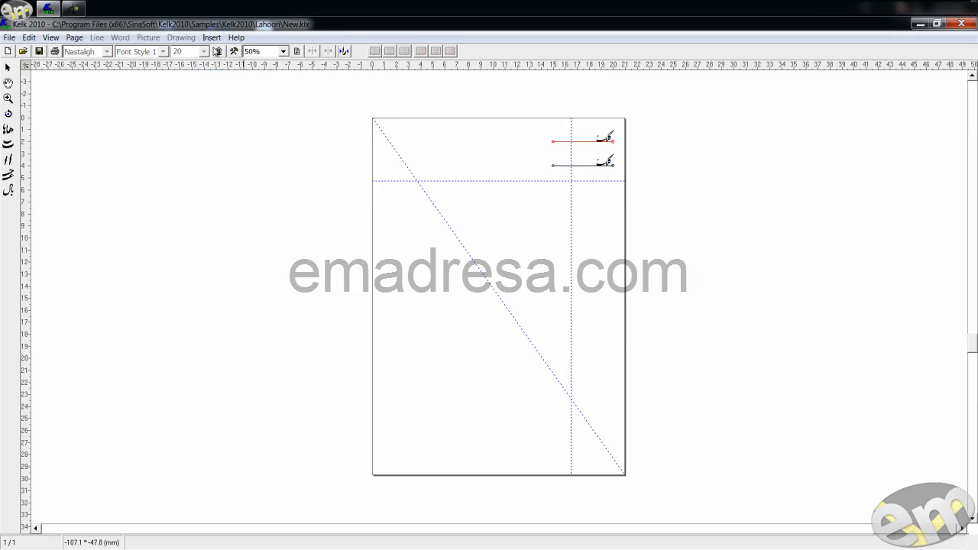
Step: Insert a circle guide line and an ellipse guide line on the page
left_click(211, 38)
mouse_move(248, 76)
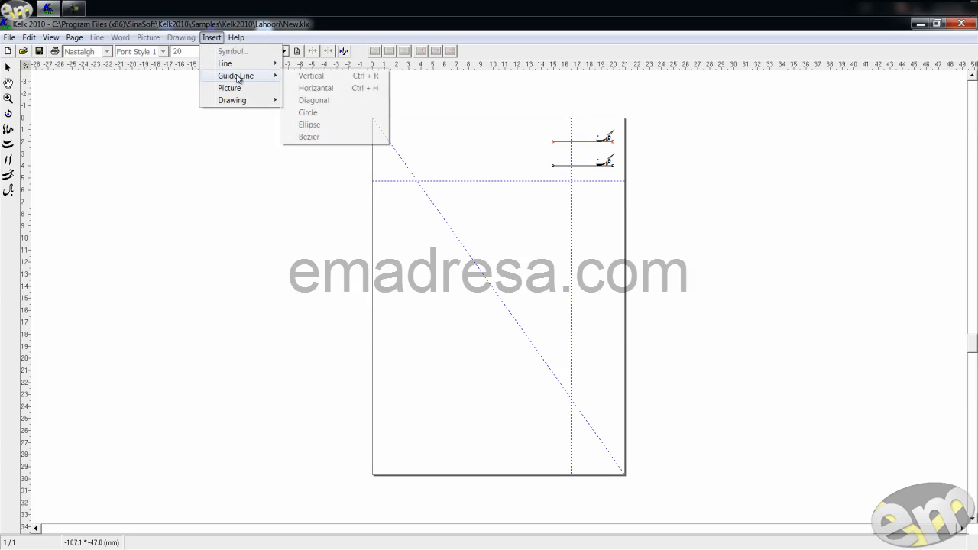
left_click(306, 112)
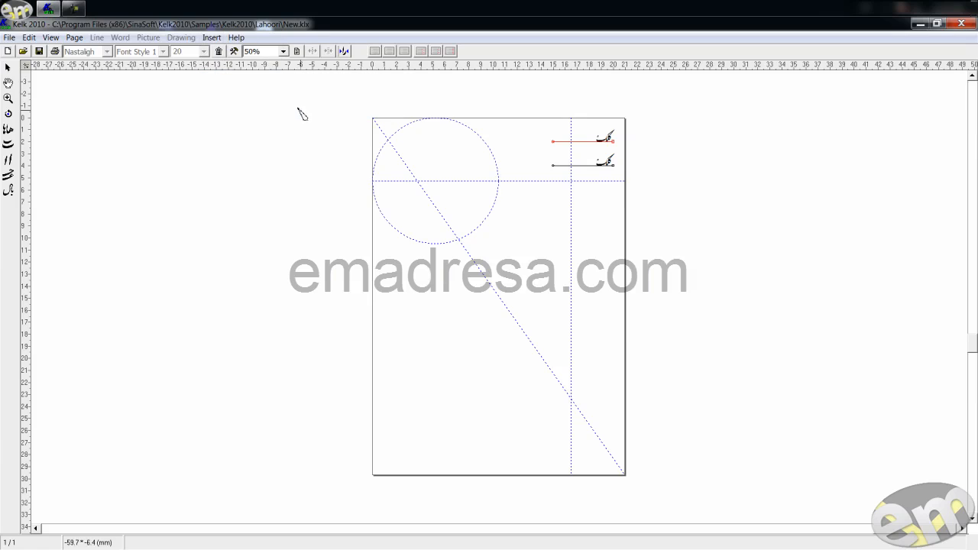
left_click(211, 38)
mouse_move(245, 76)
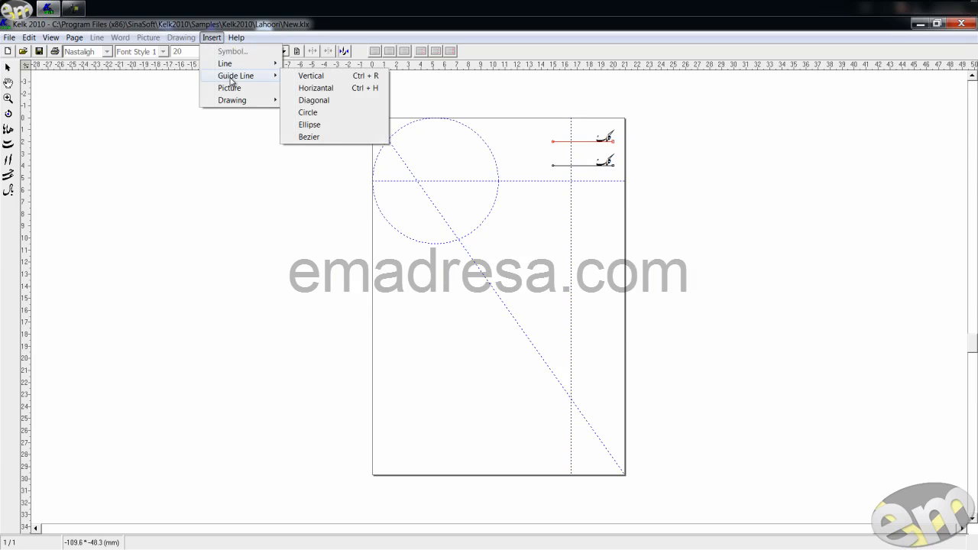
left_click(306, 125)
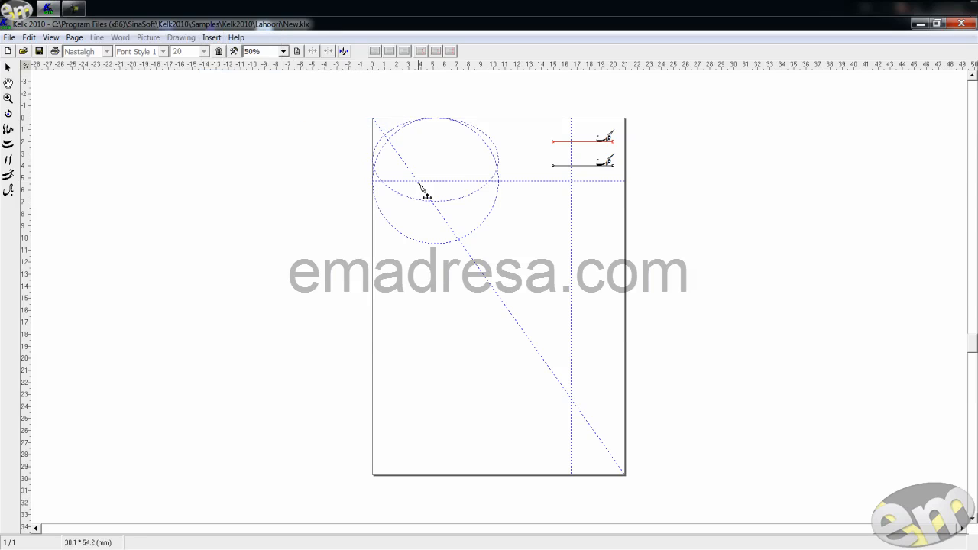
Step: Insert a Bezier guide line on the page
left_click(212, 38)
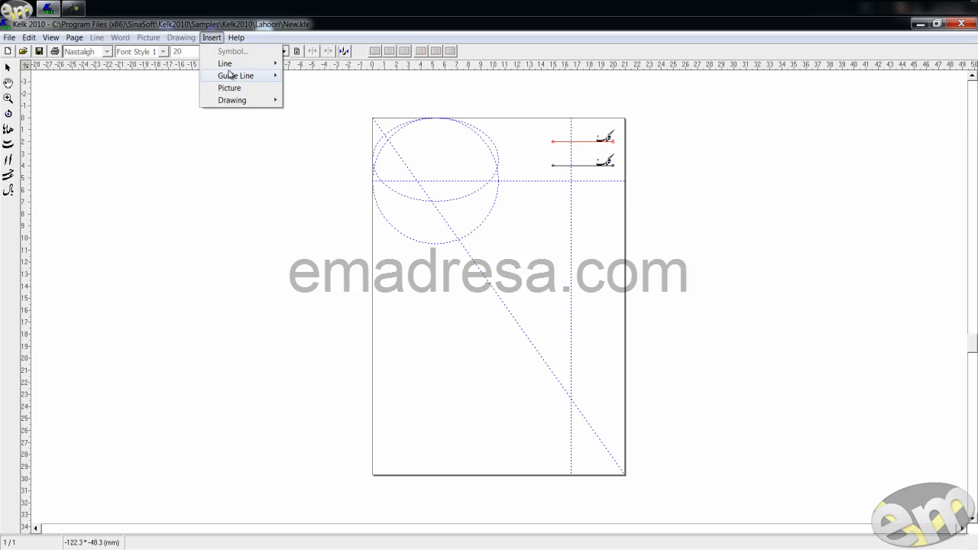
mouse_move(230, 74)
left_click(307, 136)
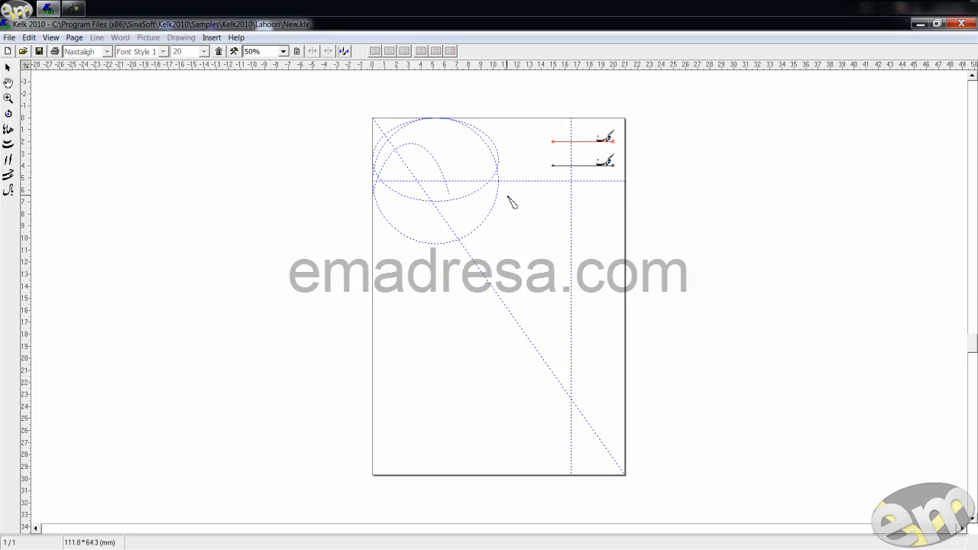
Step: Move the circle guide down to about 20 on the vertical ruler and the ellipse guide to just above the page's middle
left_click_drag(508, 197, 498, 390)
left_click_drag(497, 153, 574, 238)
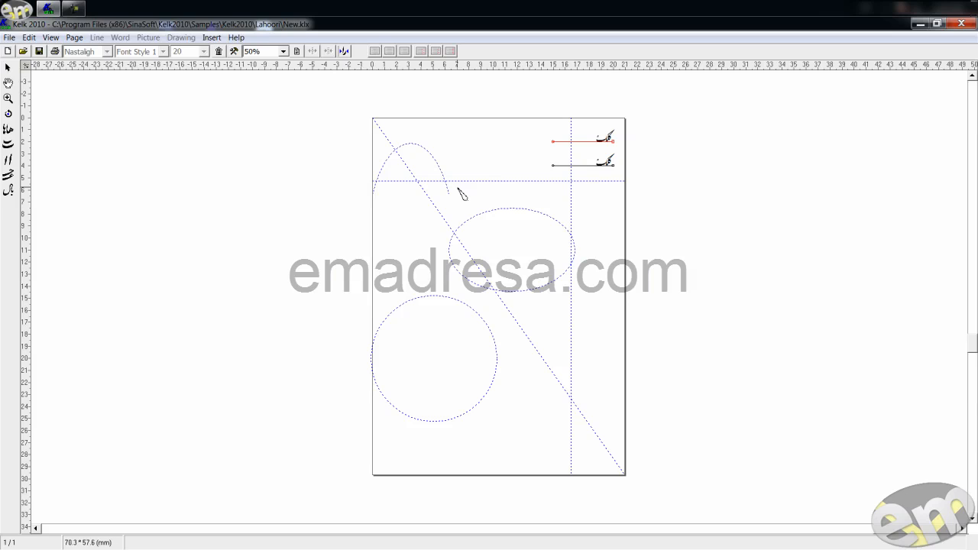
Step: Insert the oval logo picture from the Pictures library and move it inside the ellipse guide
left_click(211, 38)
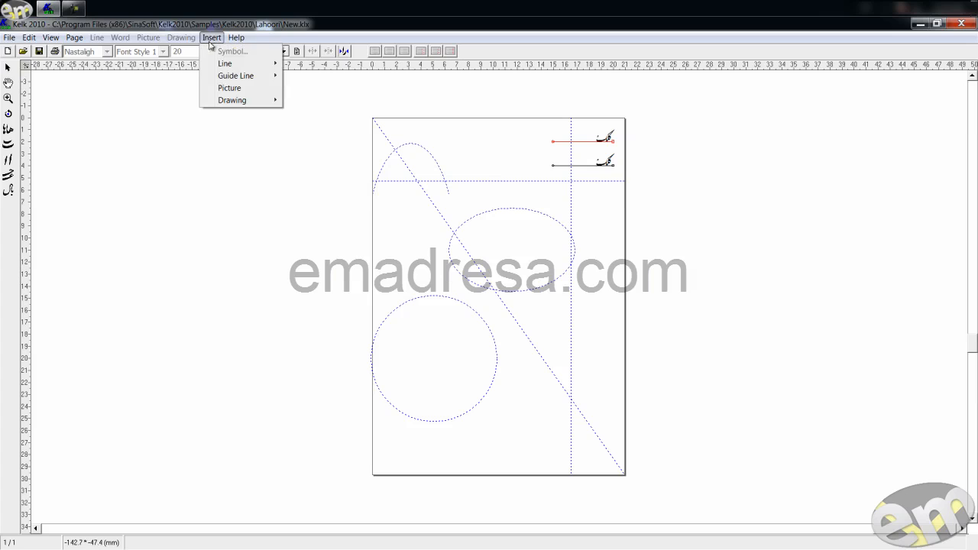
left_click(213, 89)
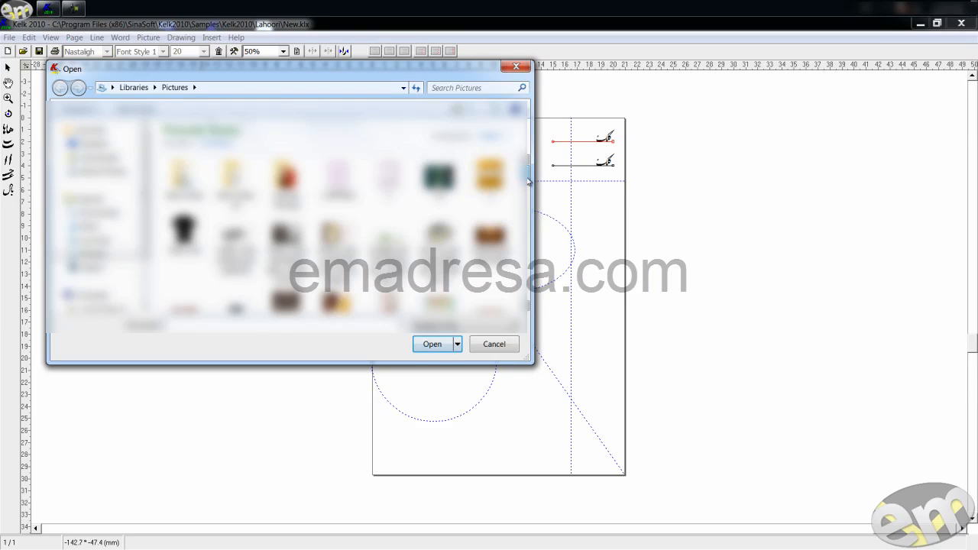
left_click(442, 246)
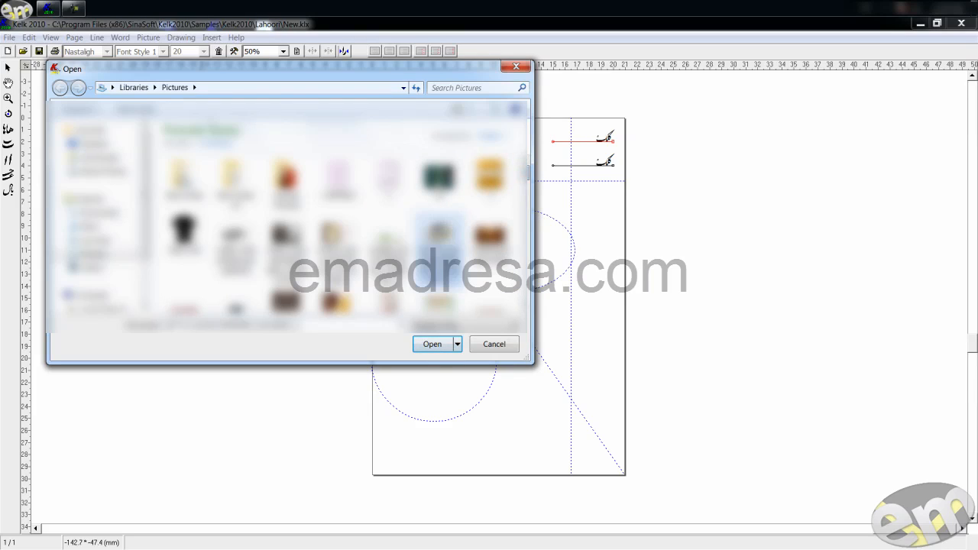
left_click(436, 349)
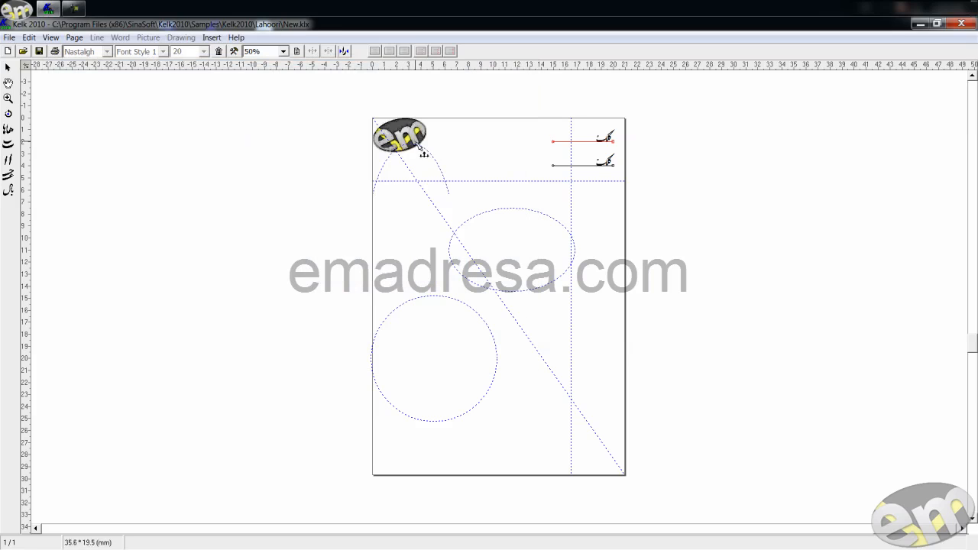
left_click_drag(426, 153, 539, 264)
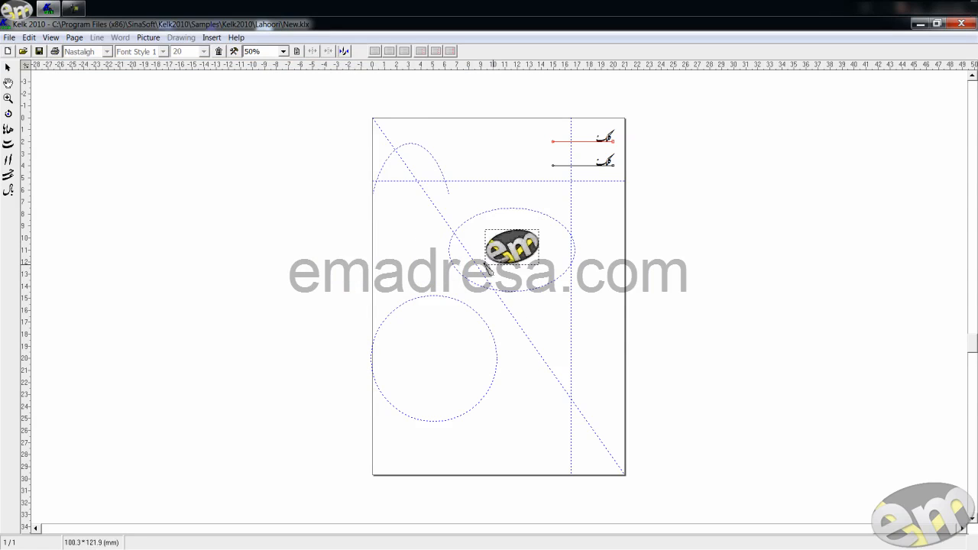
left_click(211, 38)
mouse_move(215, 101)
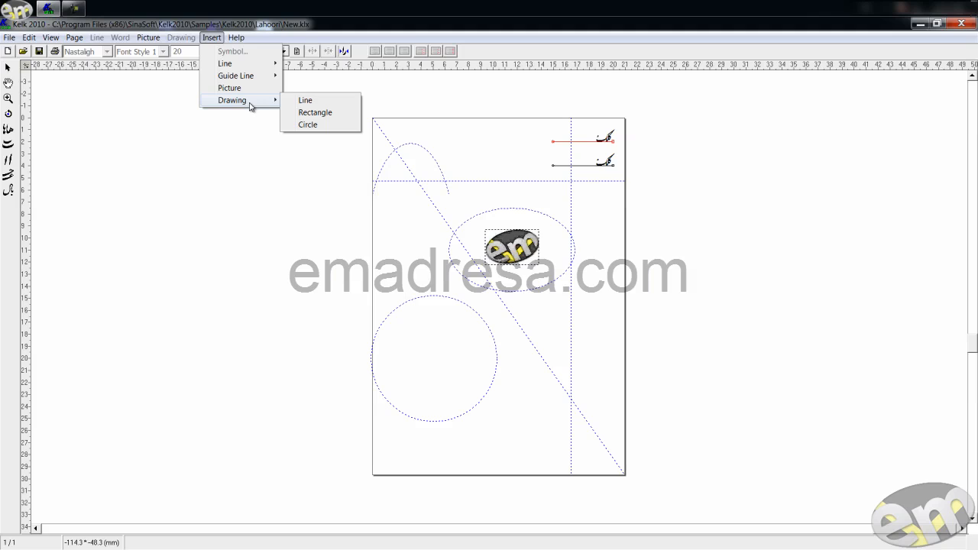
left_click(55, 98)
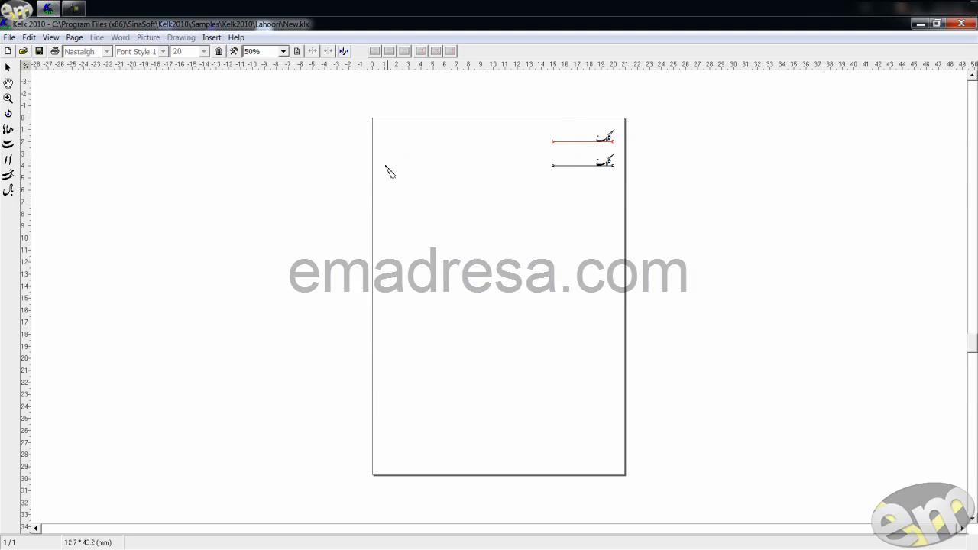
Step: Insert a Line drawing with Color design in solid black, about 11.5 cm long, at about 10 on the vertical ruler
left_click(212, 38)
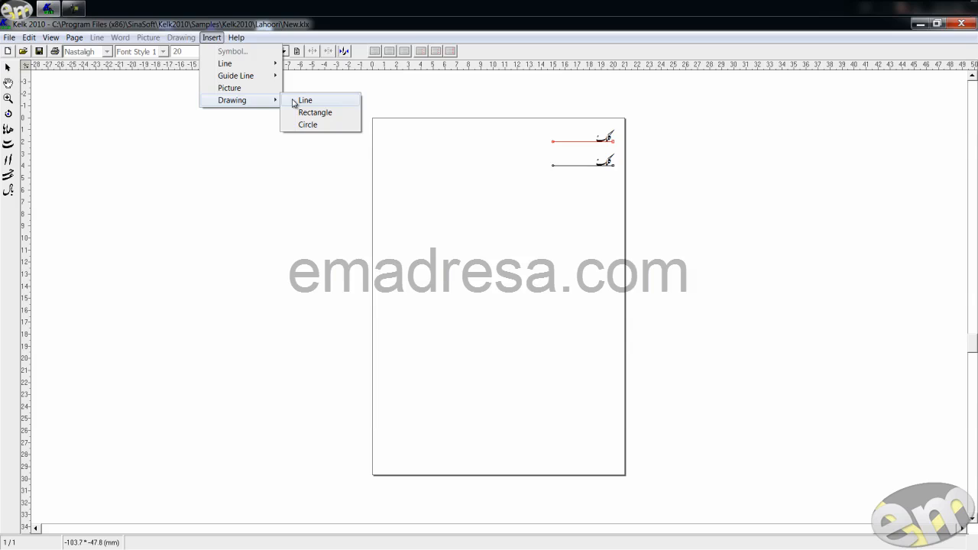
left_click(294, 103)
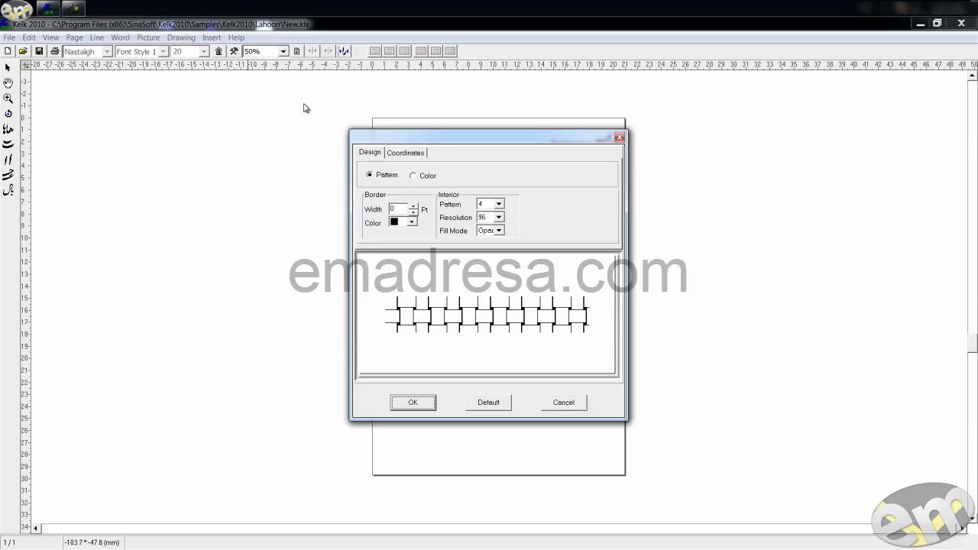
left_click(391, 153)
left_click(372, 156)
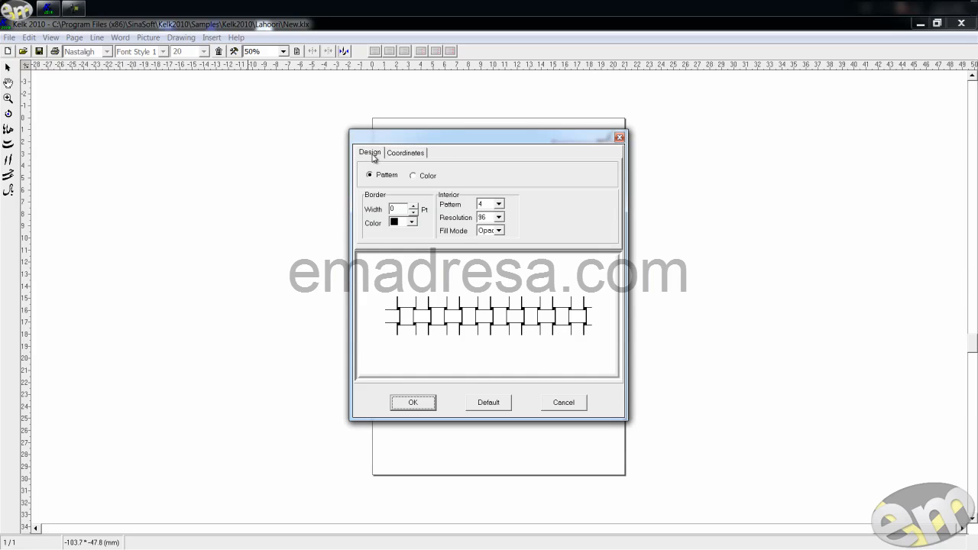
left_click(414, 176)
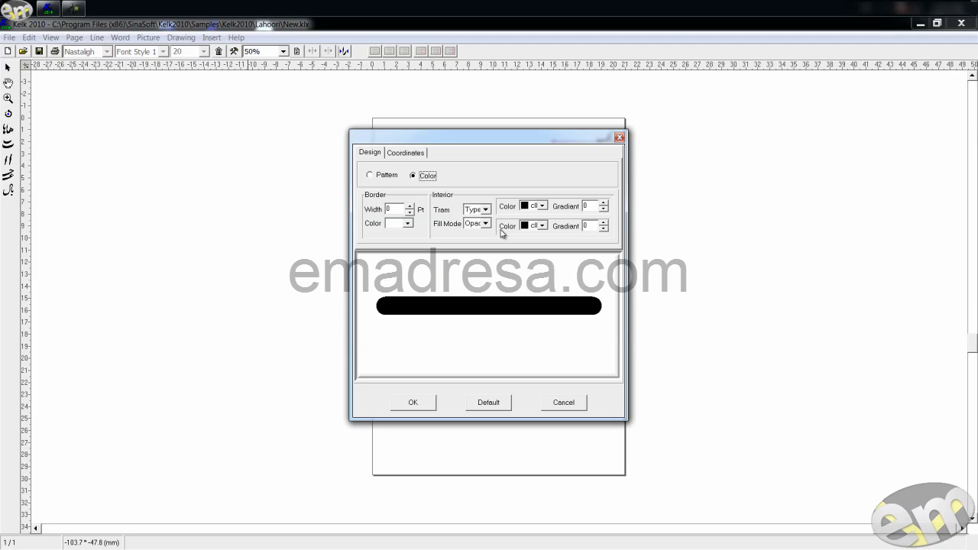
left_click(412, 403)
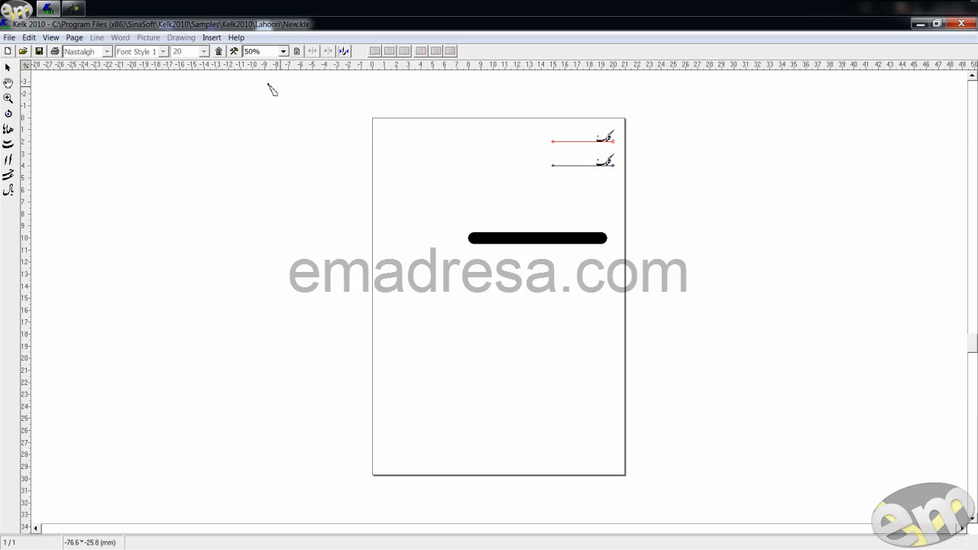
Step: Insert a Rectangle drawing with the dark Greek-key interior pattern, about 10.5 by 6.5 cm, below the black line
left_click(218, 43)
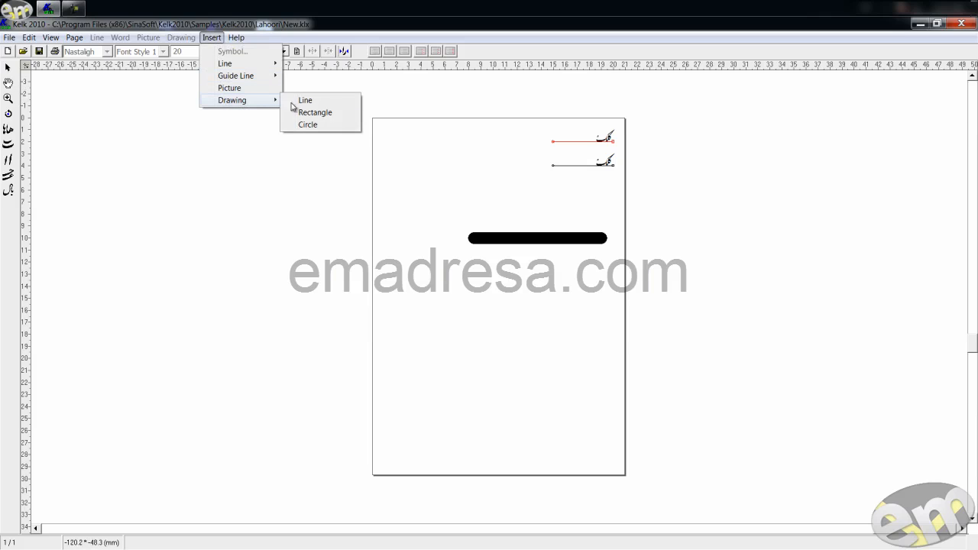
left_click(346, 117)
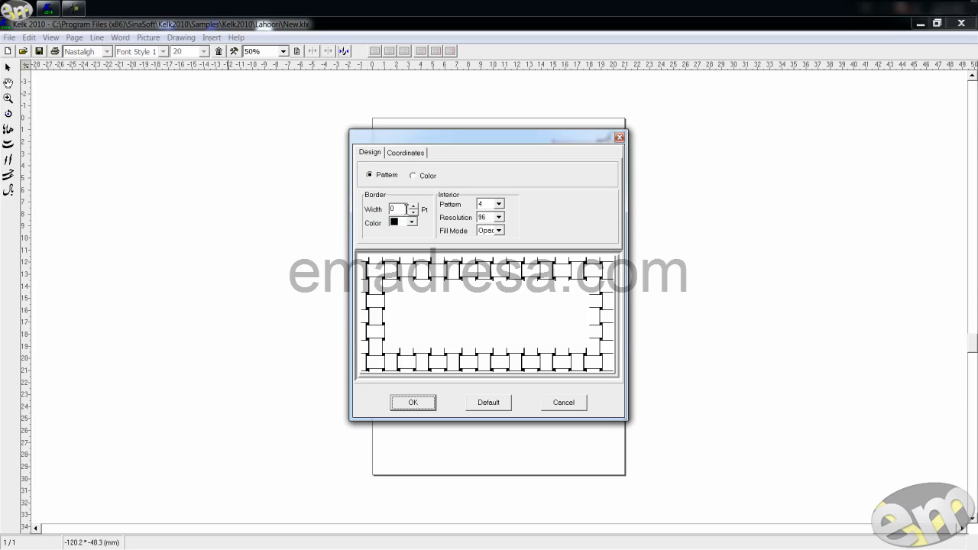
left_click(498, 205)
left_click(493, 222)
left_click(493, 205)
left_click(493, 205)
scroll(493, 205, "down", 1)
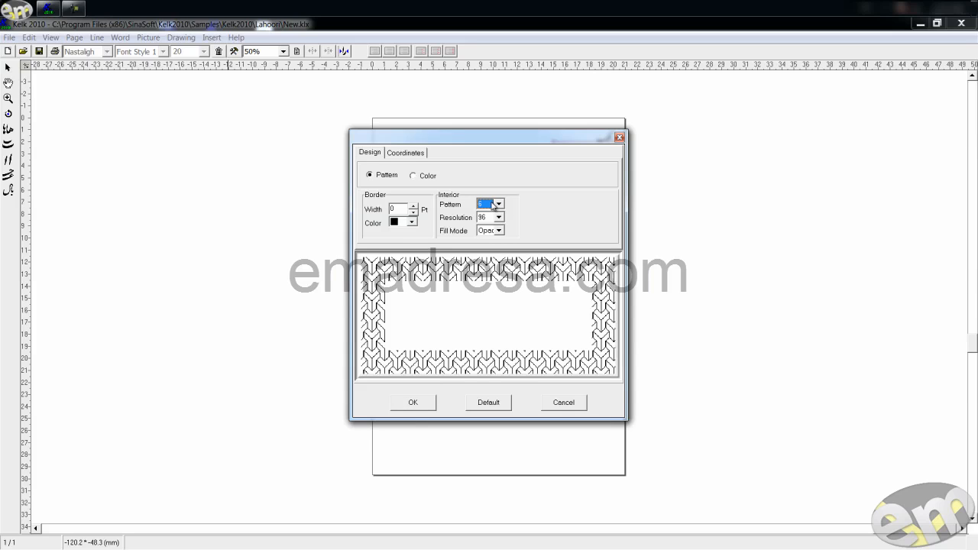
scroll(493, 205, "down", 7)
scroll(493, 205, "down", 5)
scroll(492, 205, "down", 4)
scroll(493, 205, "up", 1)
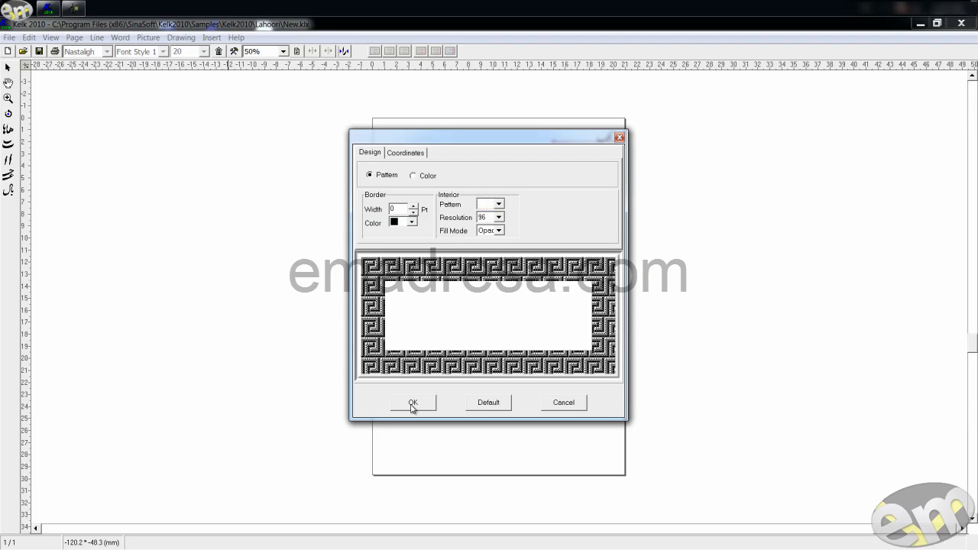
left_click(410, 405)
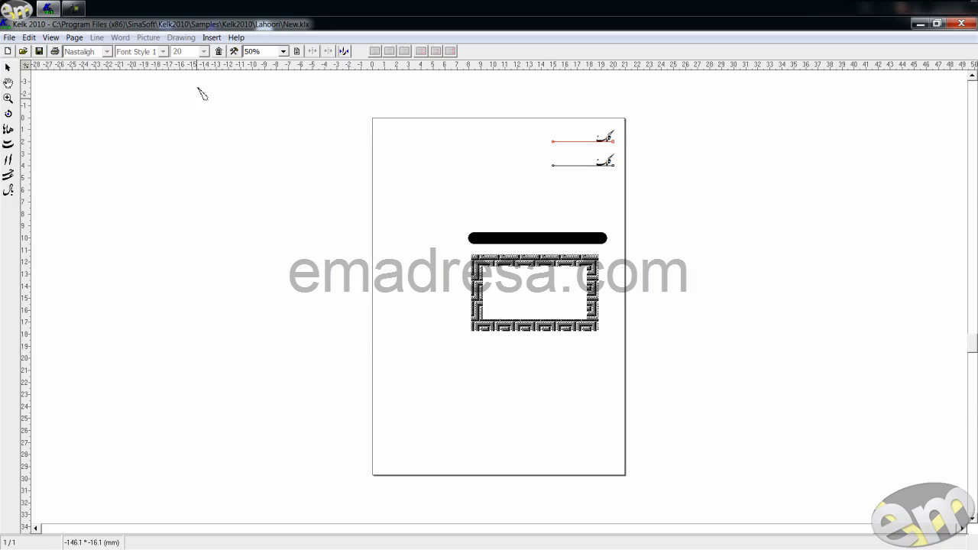
Step: Insert a Circle drawing with interior pattern 26 as an ellipse about 10.5 by 6 cm, below the patterned rectangle
left_click(210, 39)
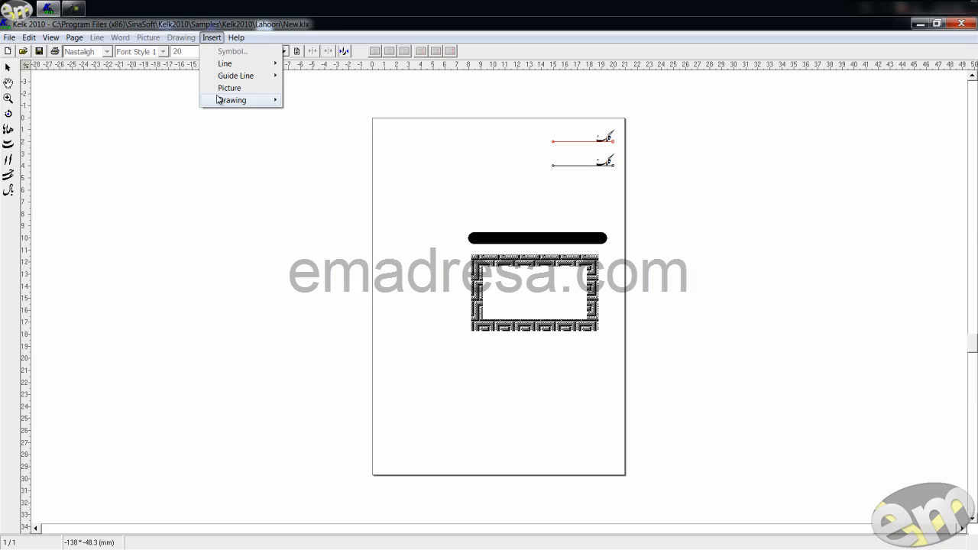
mouse_move(243, 99)
left_click(294, 124)
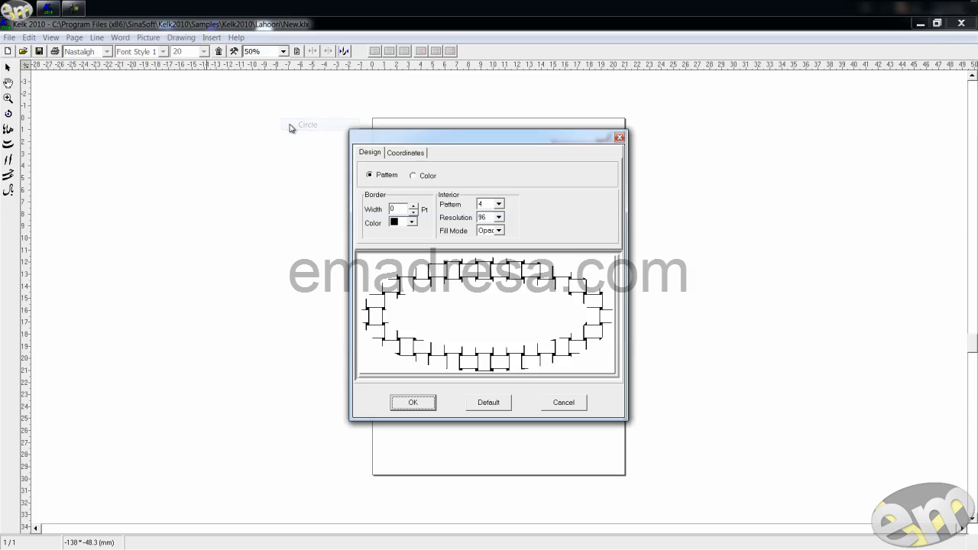
left_click(498, 204)
left_click(492, 206)
key("Down")
key("Down")
key("Down")
key("Down")
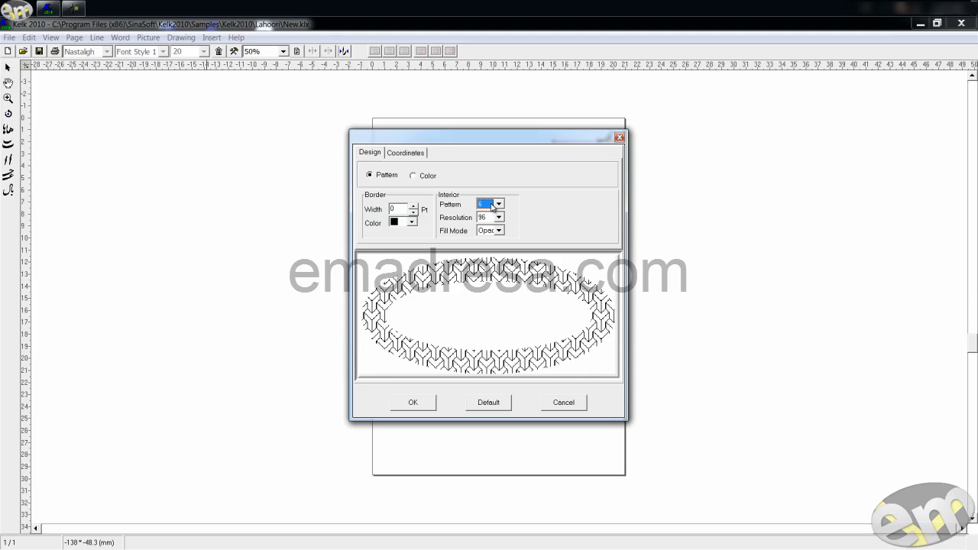
key("Down")
key("Down")
key("Down")
key("Down")
key("Down")
key("Down")
key("Down")
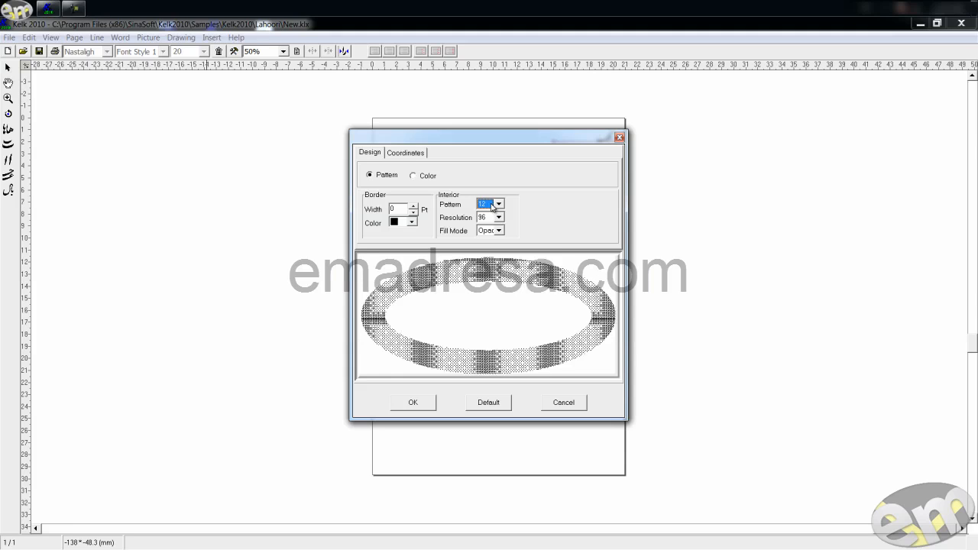
key("Down")
key("Down")
key("Down")
key("Down")
key("Down")
key("Down")
key("Down")
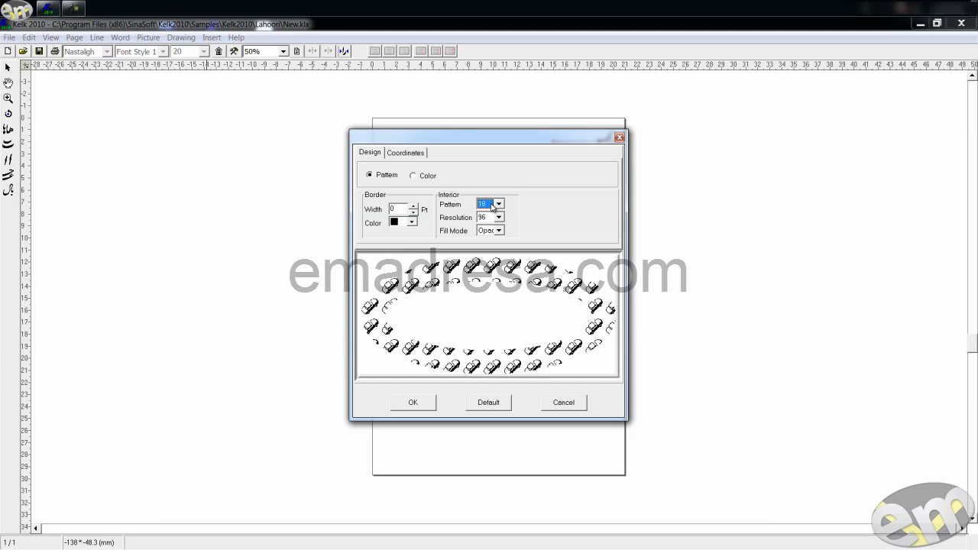
key("Down")
key("Down")
key("Down")
key("Down")
key("Down")
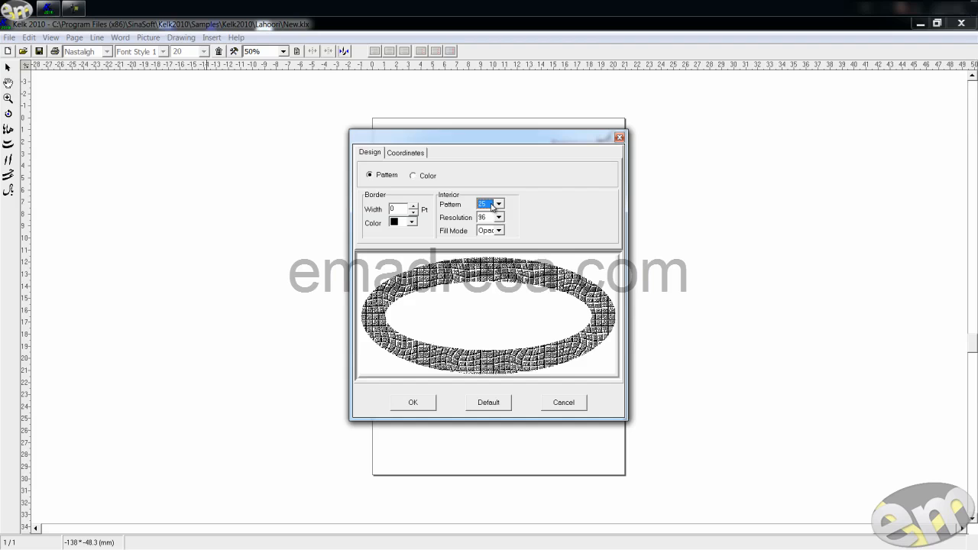
key("Up")
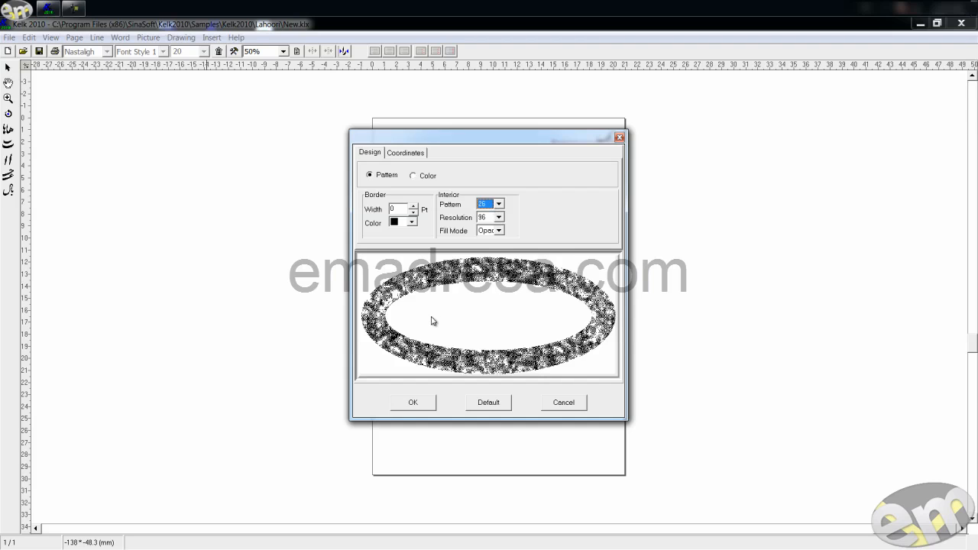
left_click(416, 403)
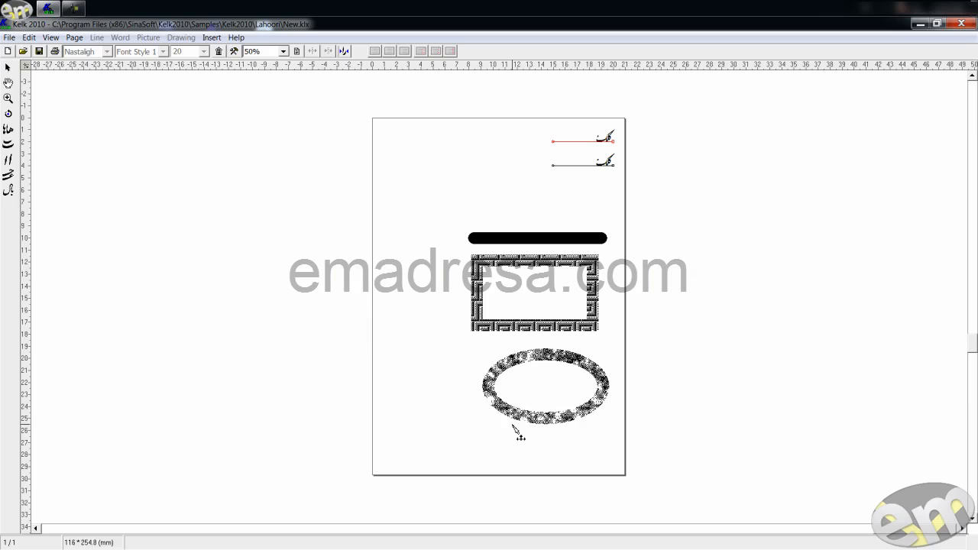